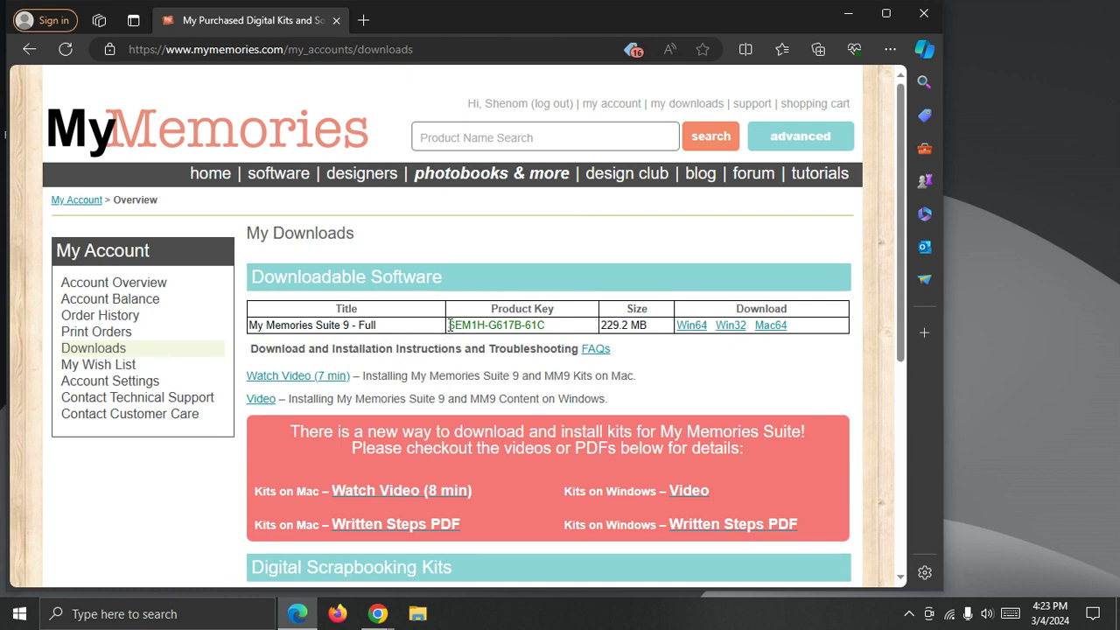
Select the My Memories Suite 9 product key, then download the 64-bit Windows installer
drag(449, 326, 550, 338)
key(ctrl+c)
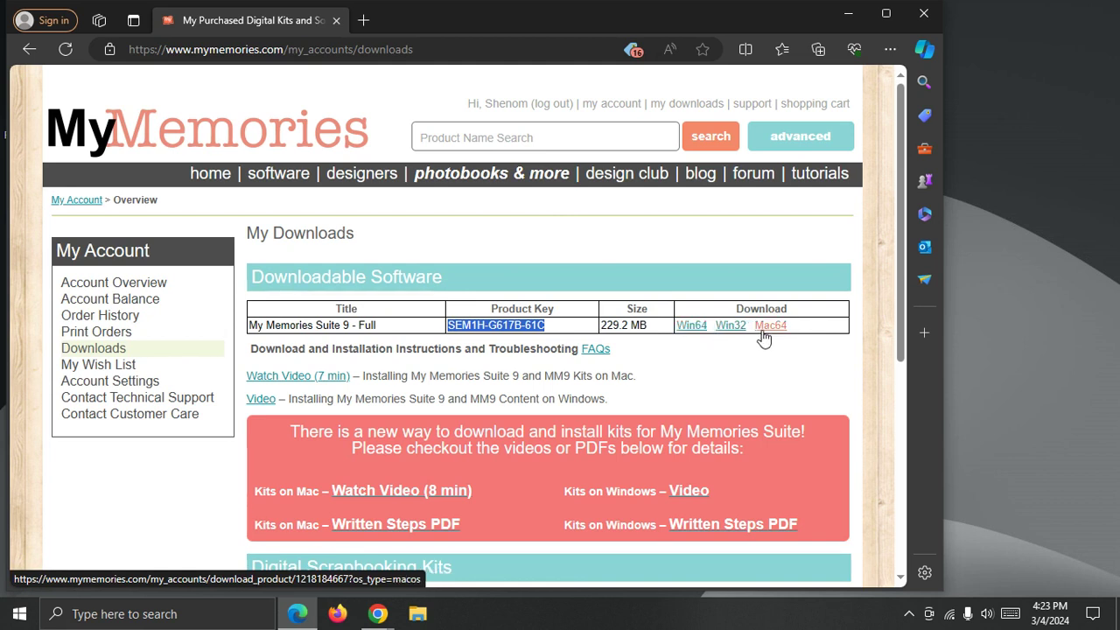
click(691, 325)
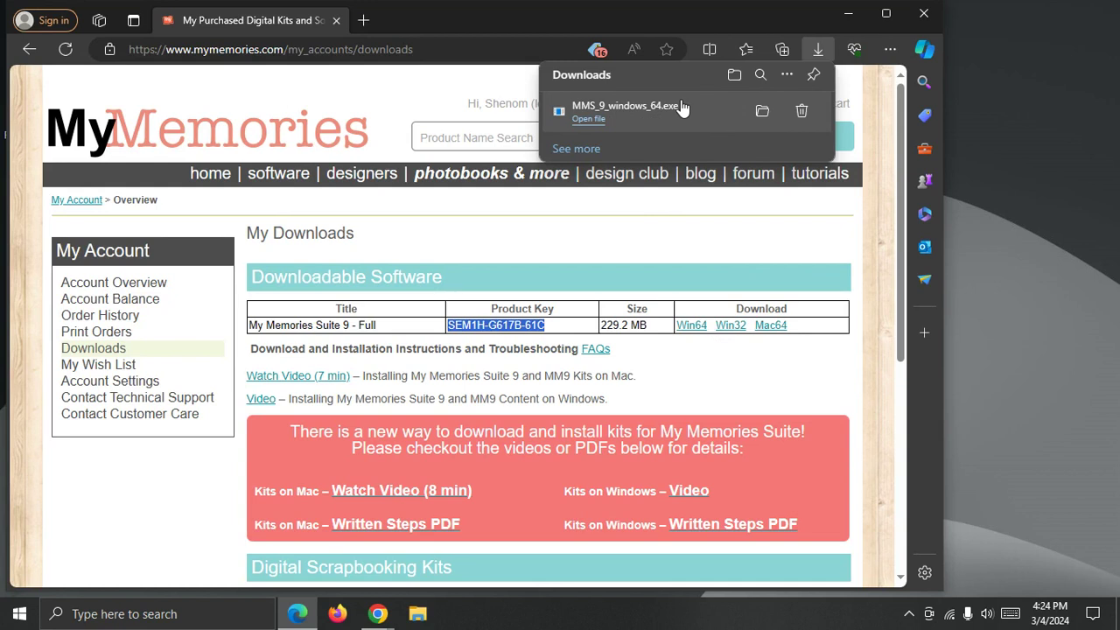
Run the downloaded MMS_9_windows_64.exe installer to start the setup wizard
click(601, 122)
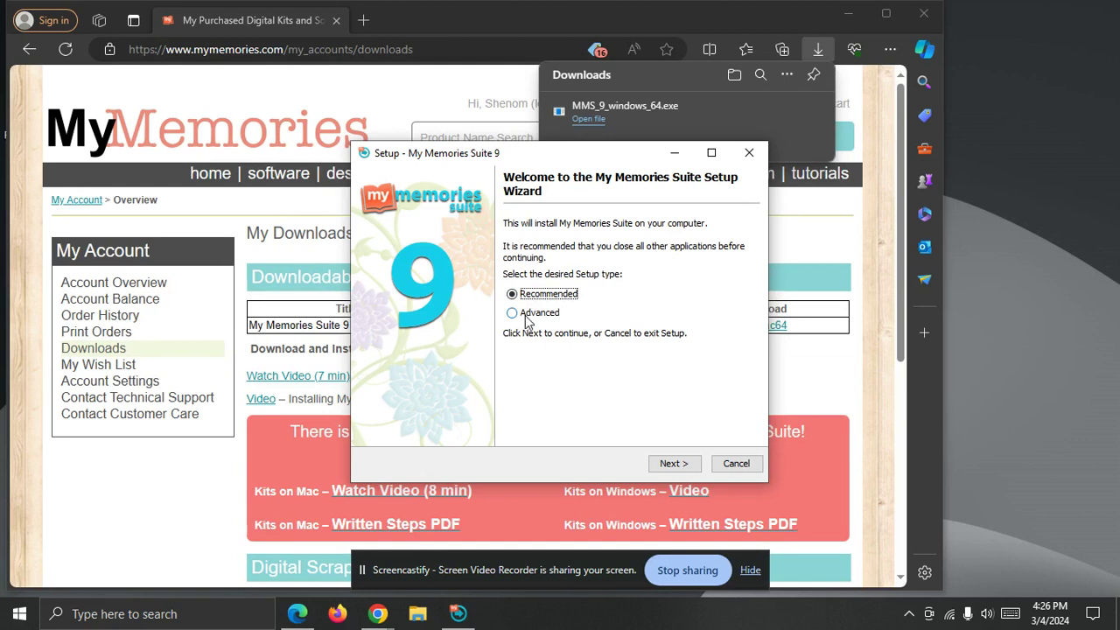
Accept the licence, enter the zip code and paste the product key, then start installing
click(674, 463)
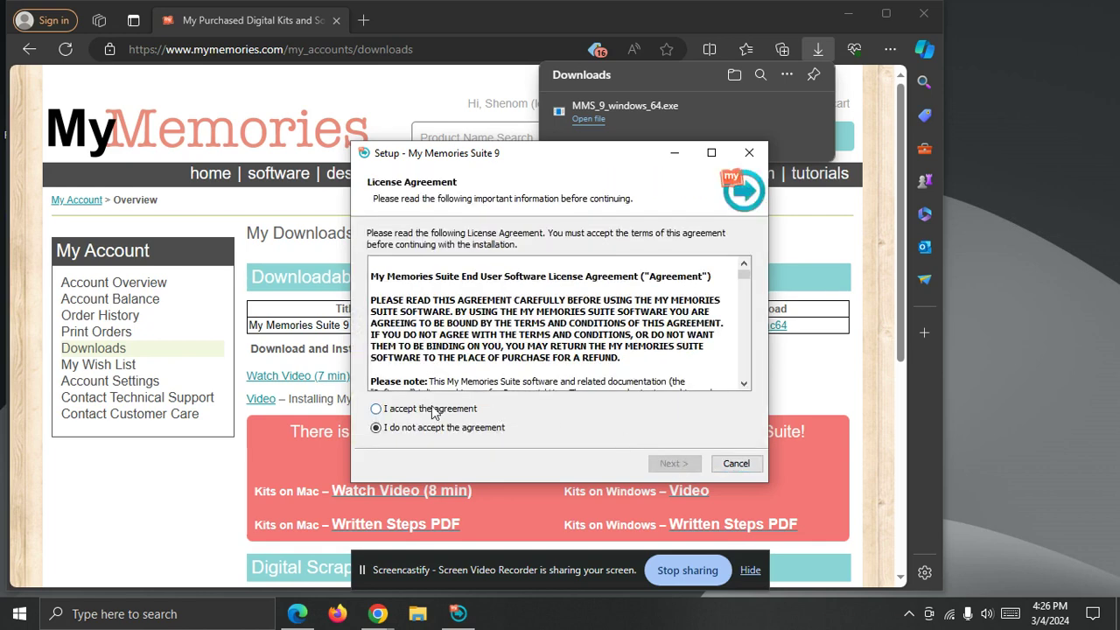
click(434, 412)
click(672, 464)
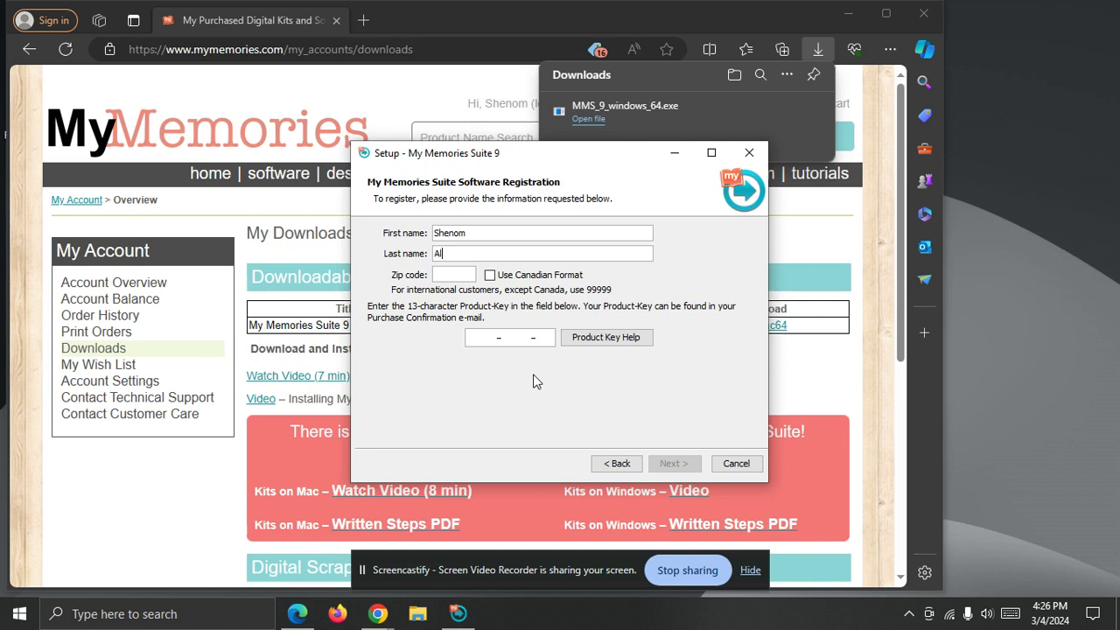
key(Tab)
text(13439)
key(ctrl+v)
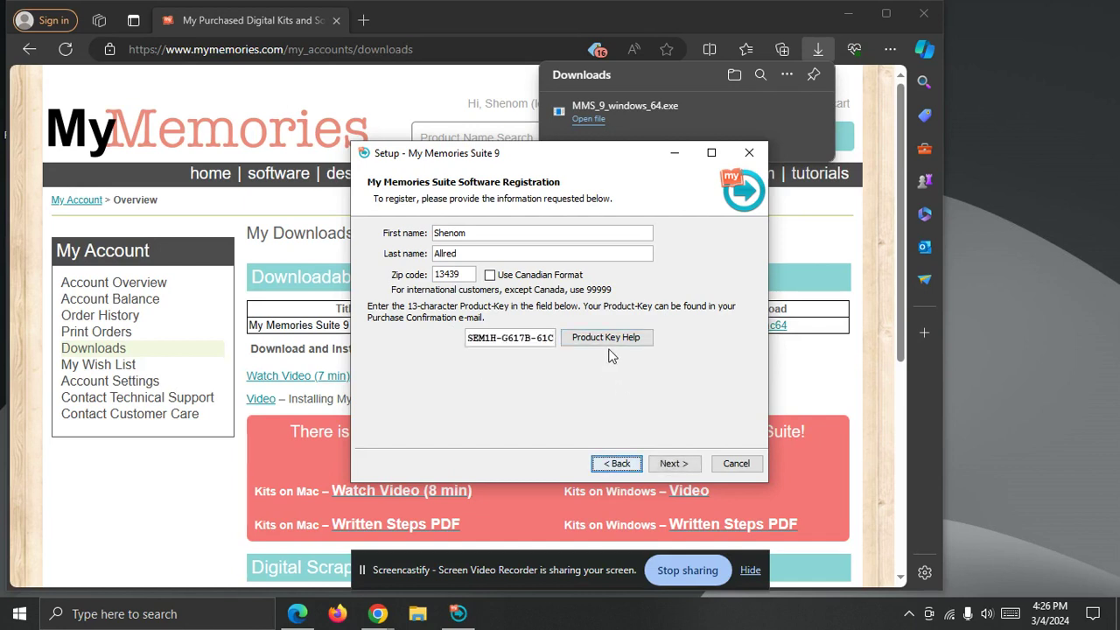
click(672, 464)
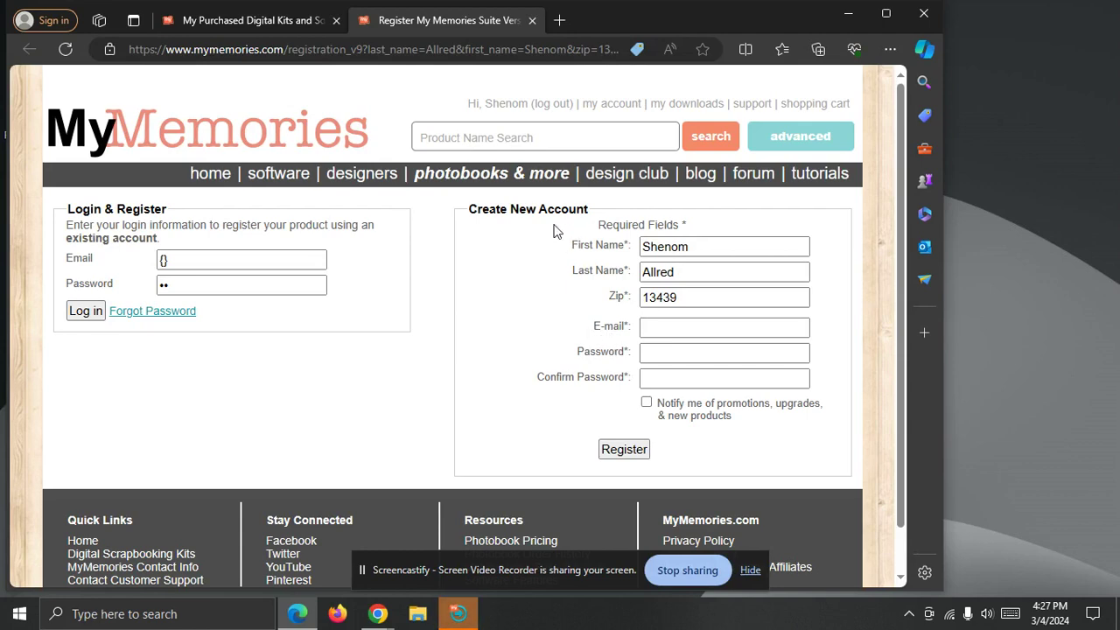
Close the Register My Memories Suite tab and bring the setup wizard back to the front
click(530, 20)
click(457, 613)
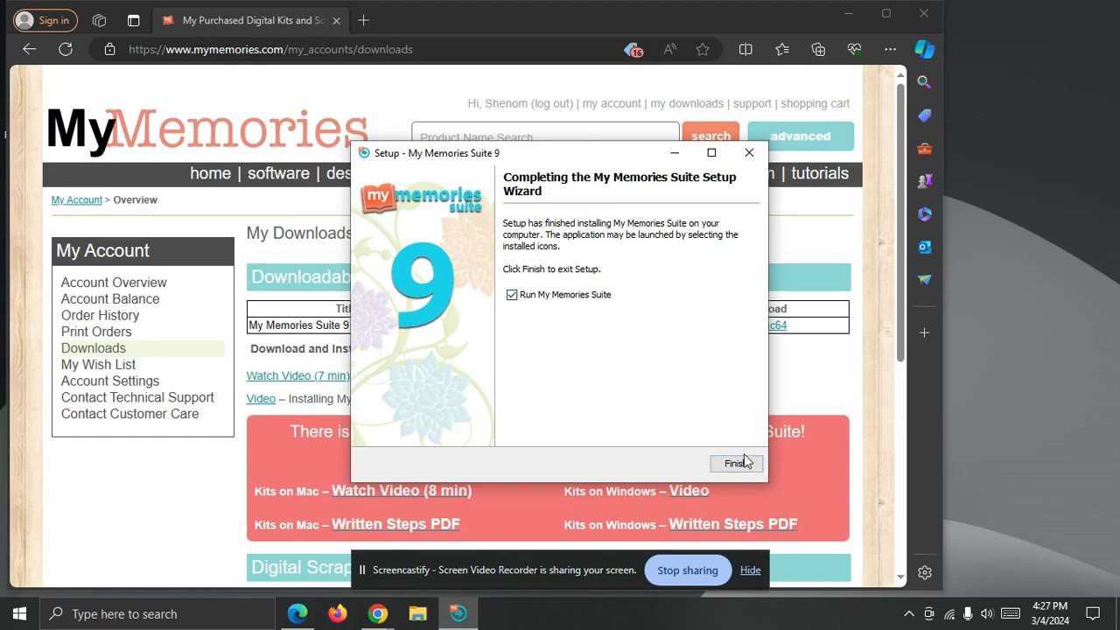
Finish setup to launch My Memories Suite 9, dismiss its Welcome dialog, then close it
click(735, 464)
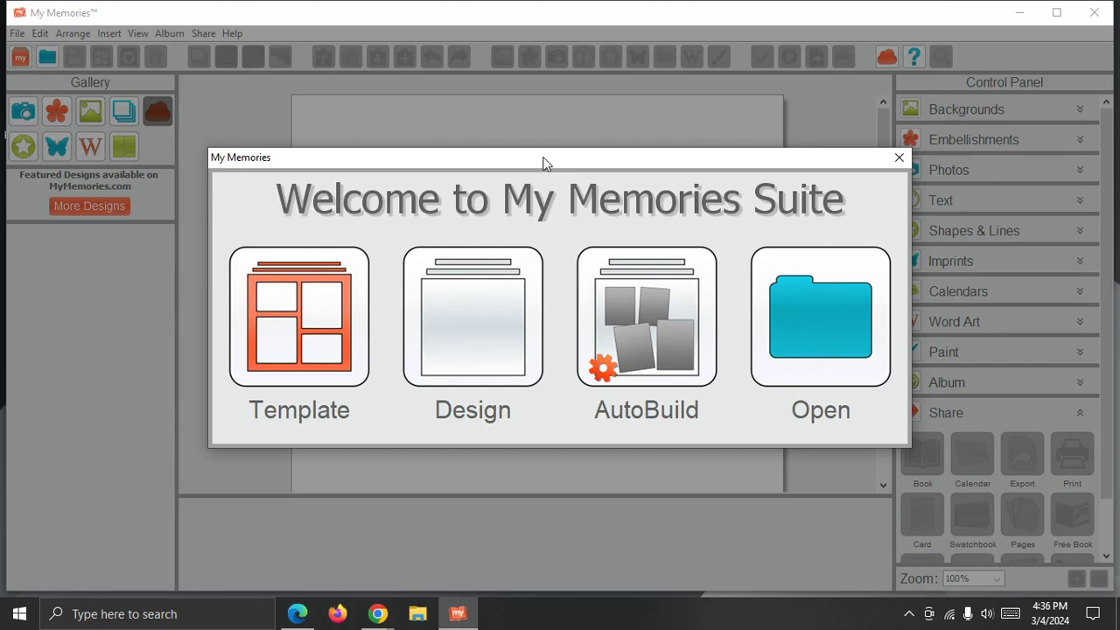
click(898, 157)
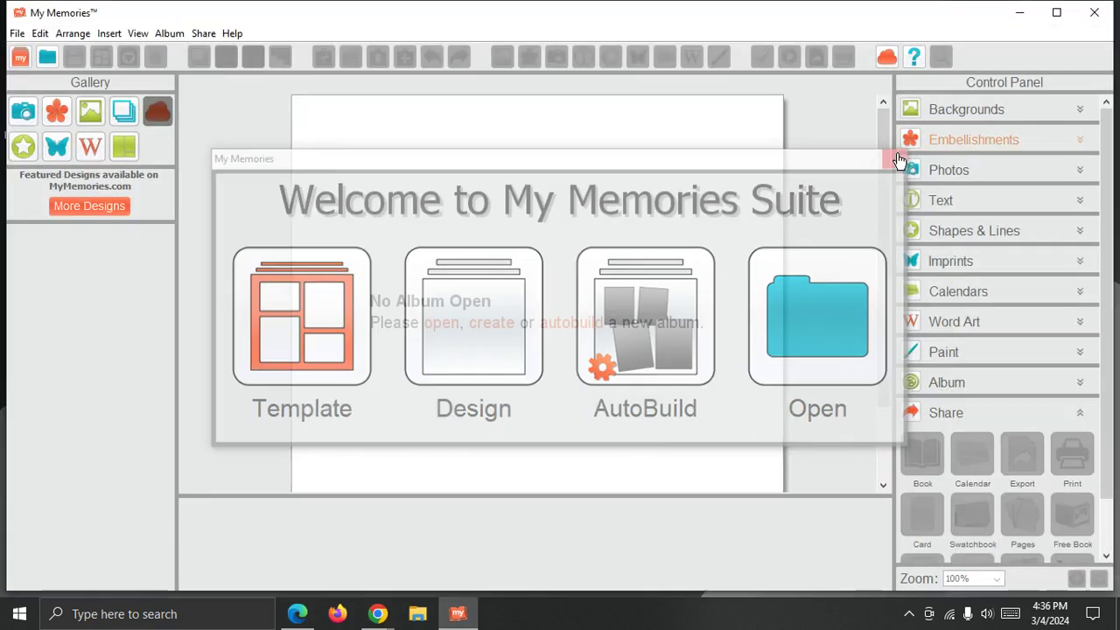
click(1099, 16)
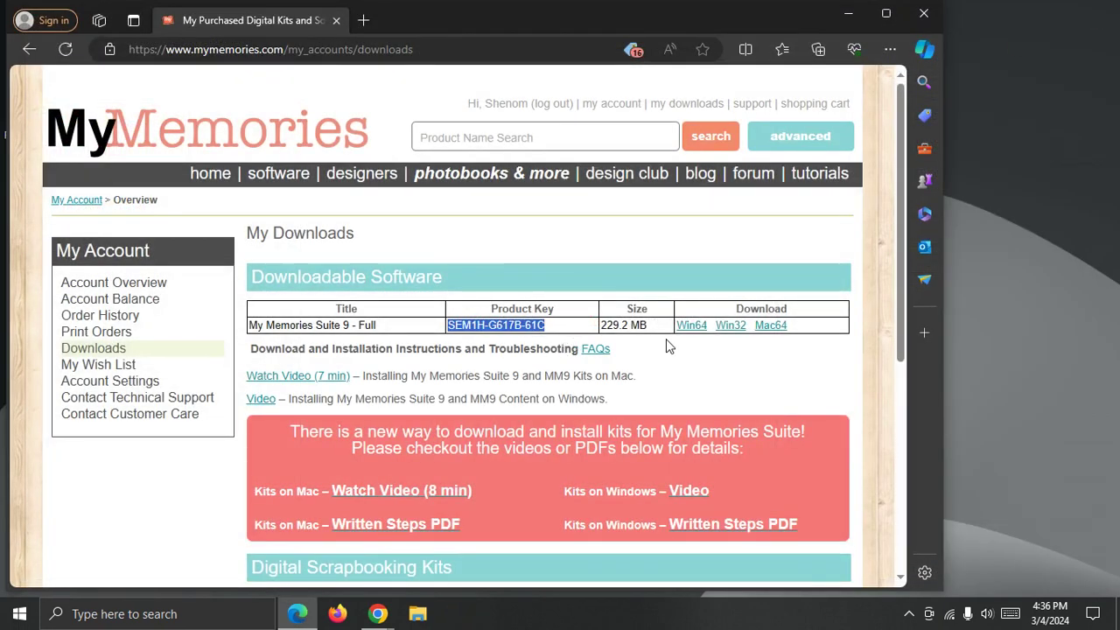
Download the MM9 Wedding, Wedding Photobook, Wedding Card, Wedding Calendar and Sports kit zips and check their progress
scroll(900, 254, down, 3)
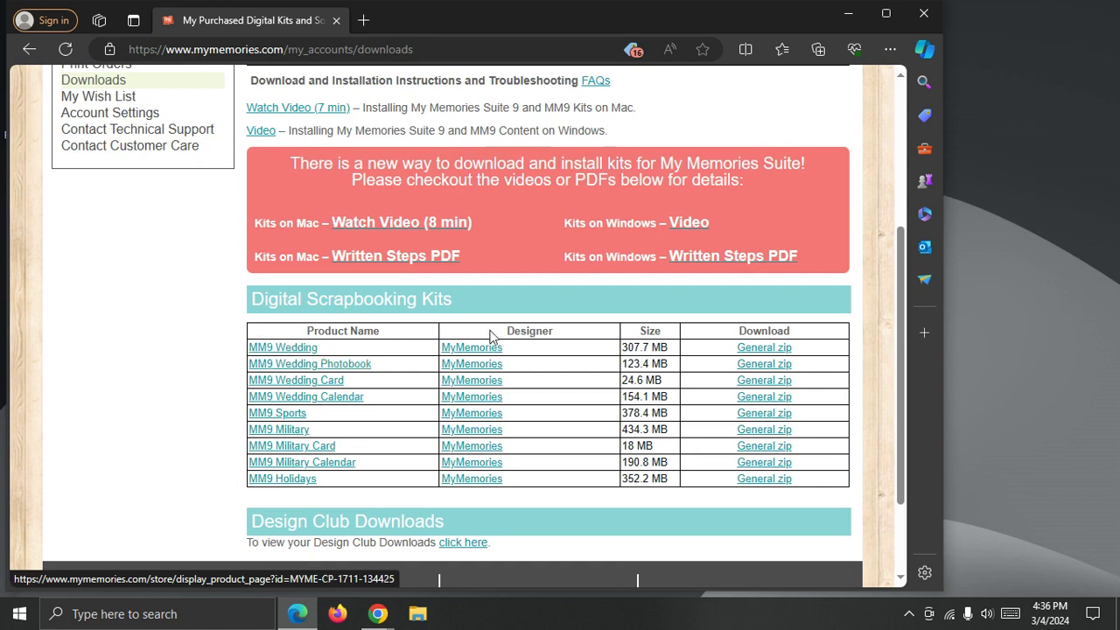
click(768, 349)
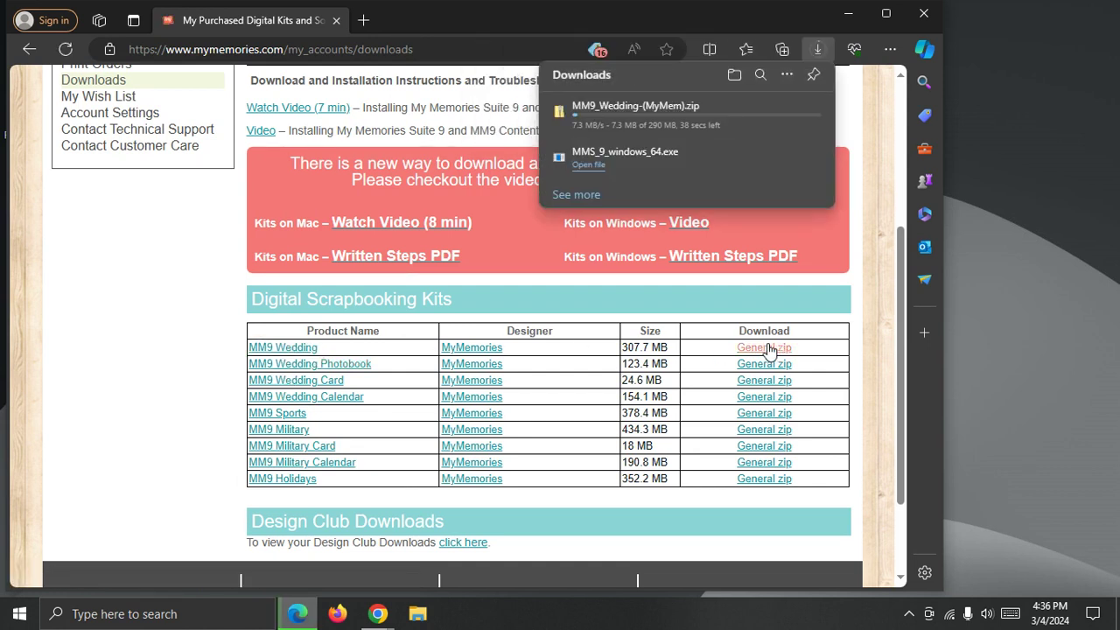
click(766, 366)
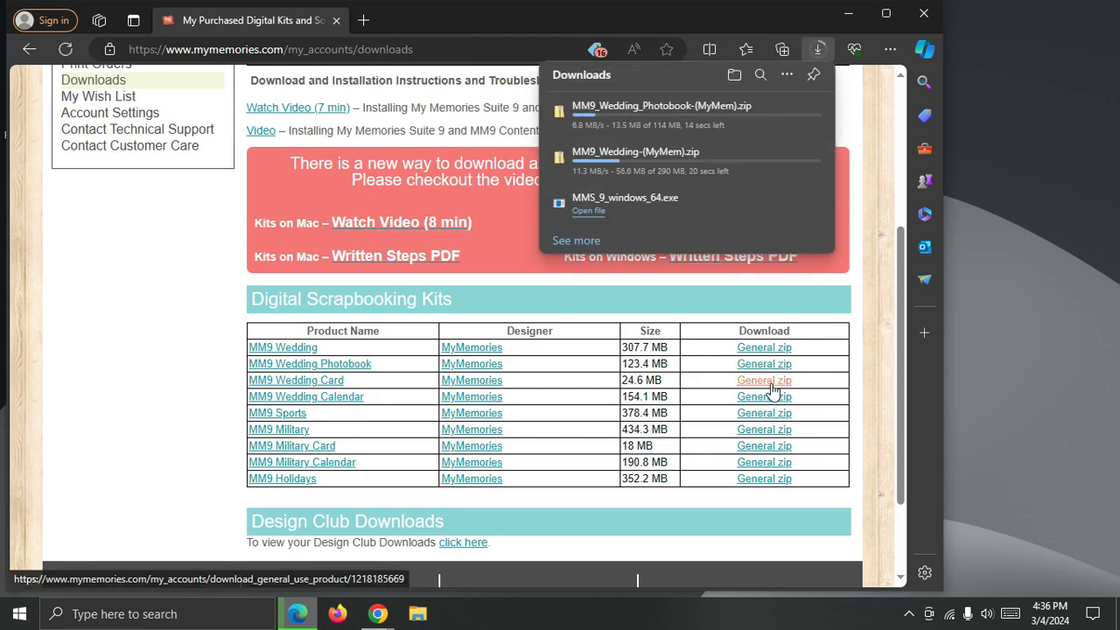
click(770, 384)
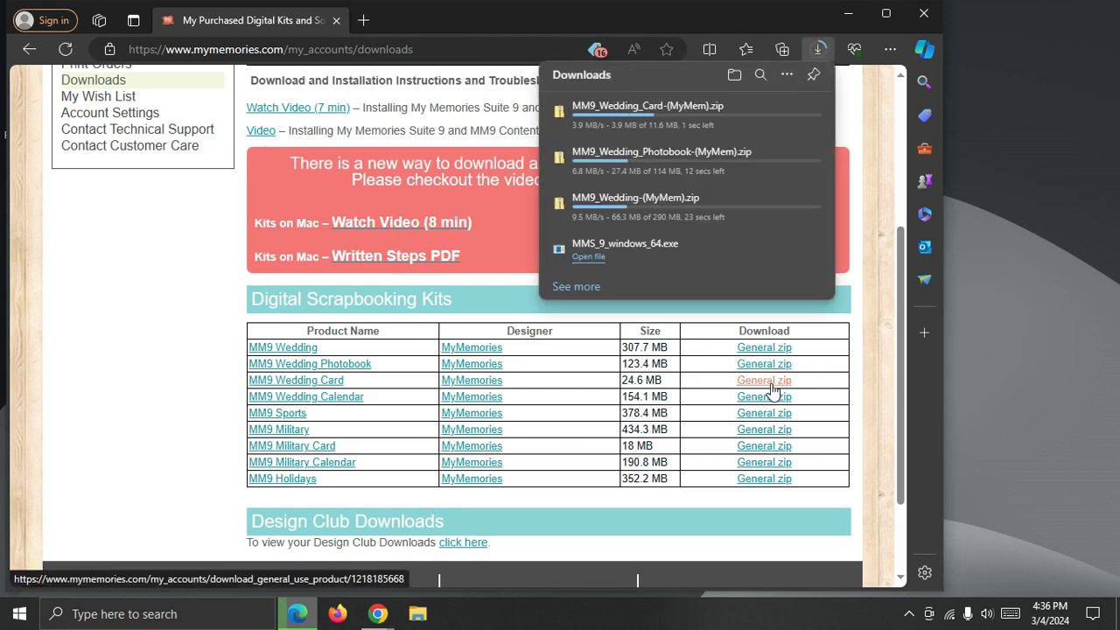
click(771, 399)
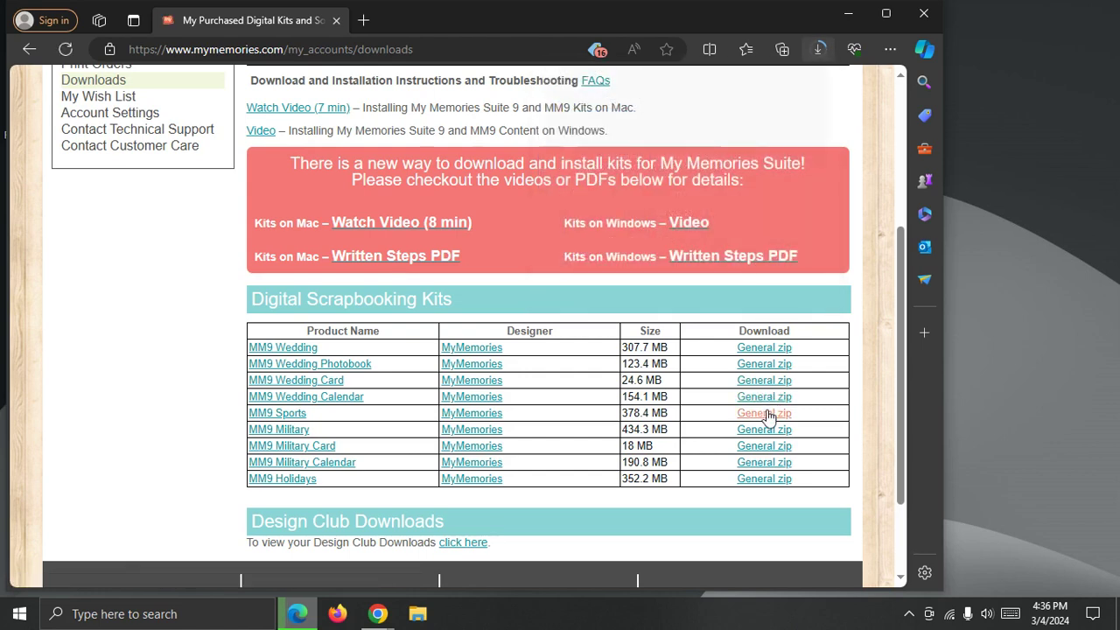
click(767, 415)
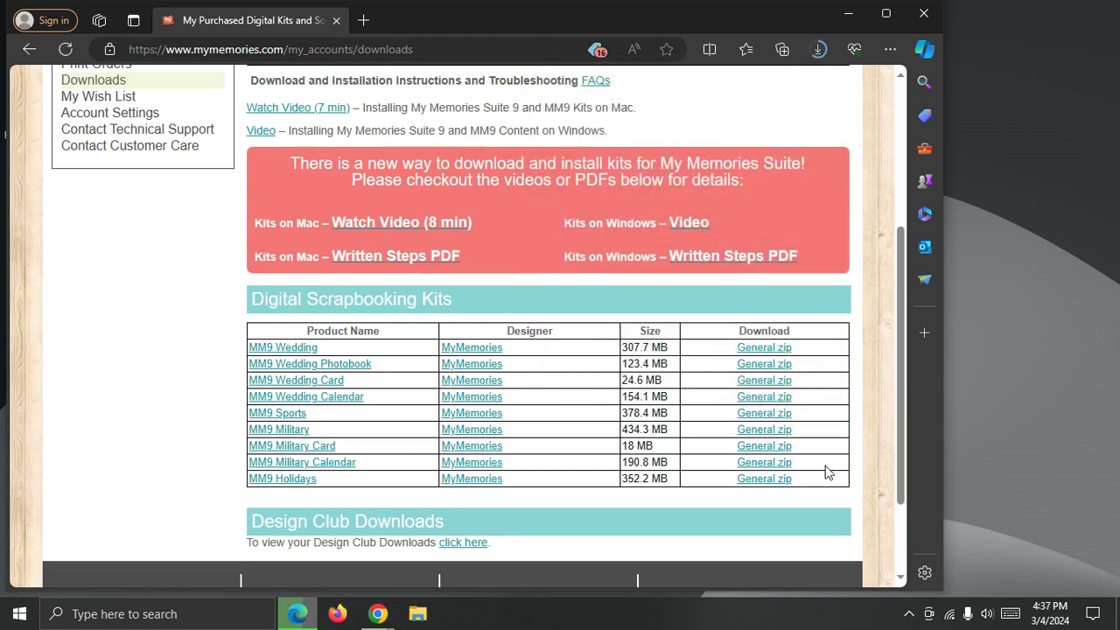
click(819, 49)
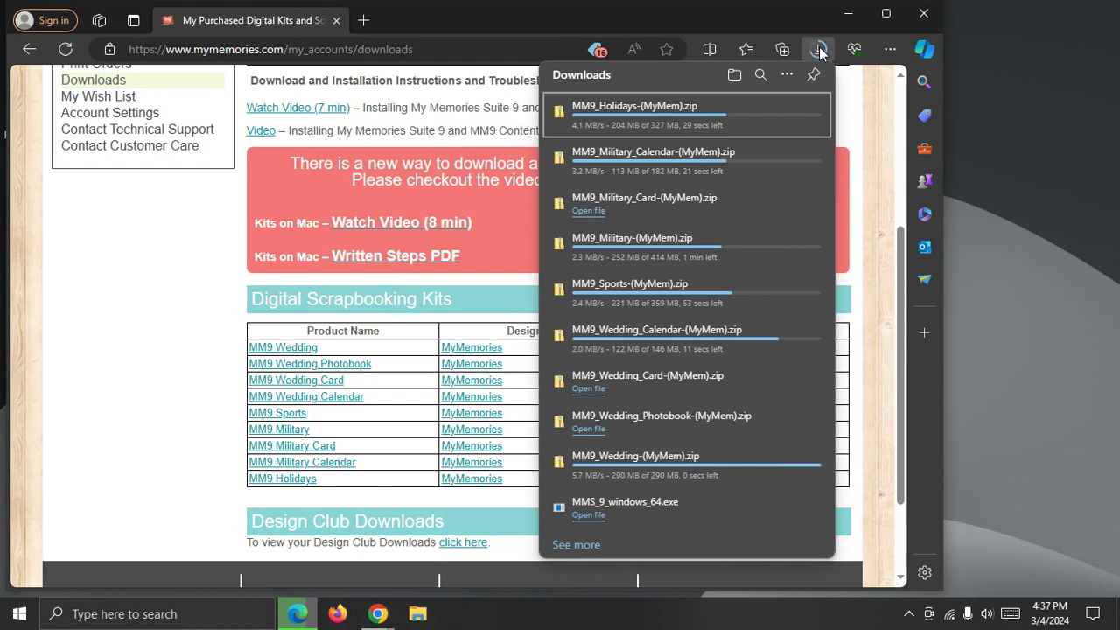
mouse_move(759, 396)
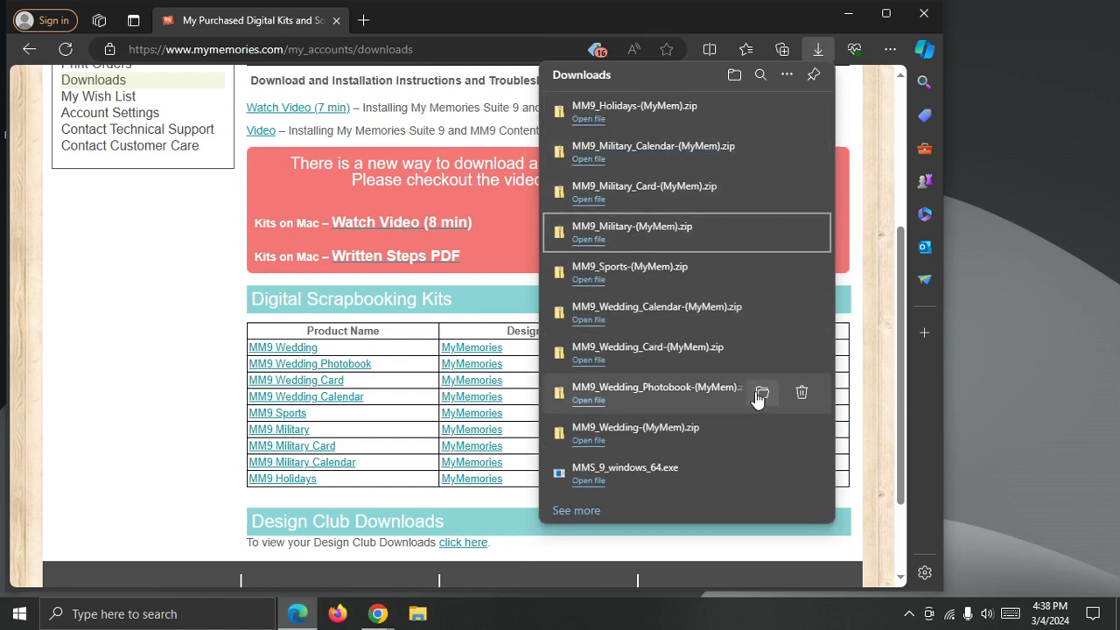
click(819, 46)
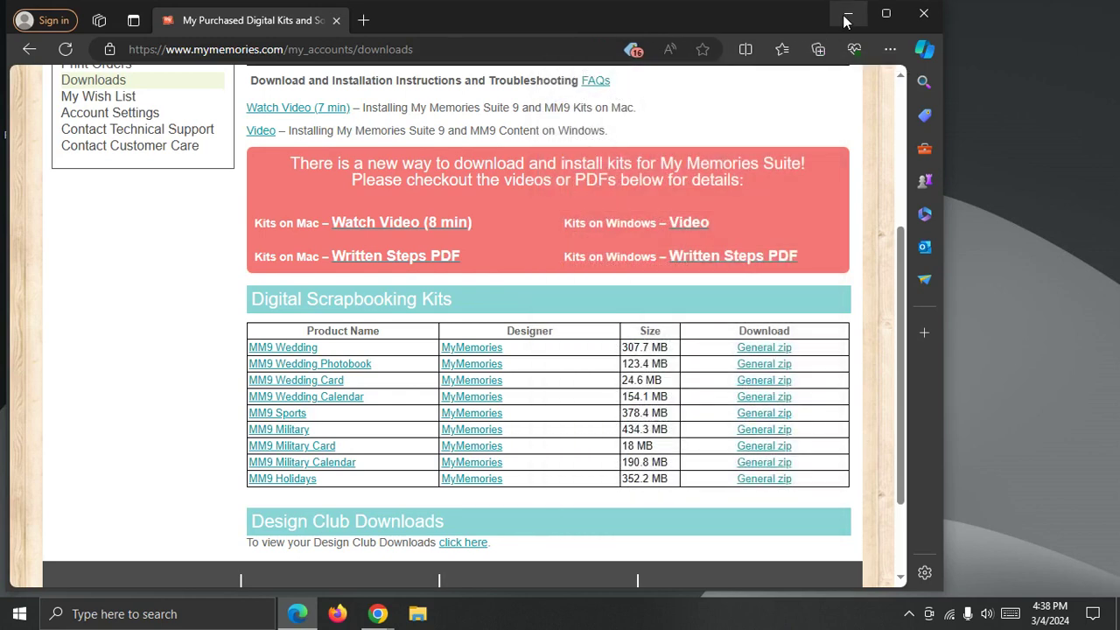
Relaunch My Memories Suite from the desktop and choose File > Import Download
click(846, 21)
double_click(30, 273)
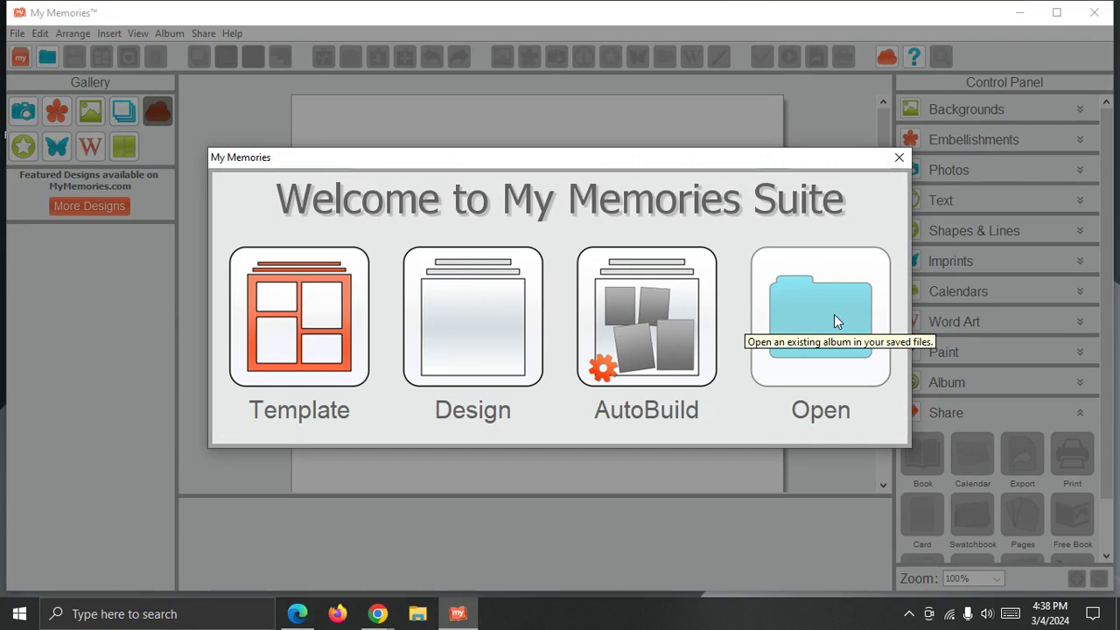
click(899, 159)
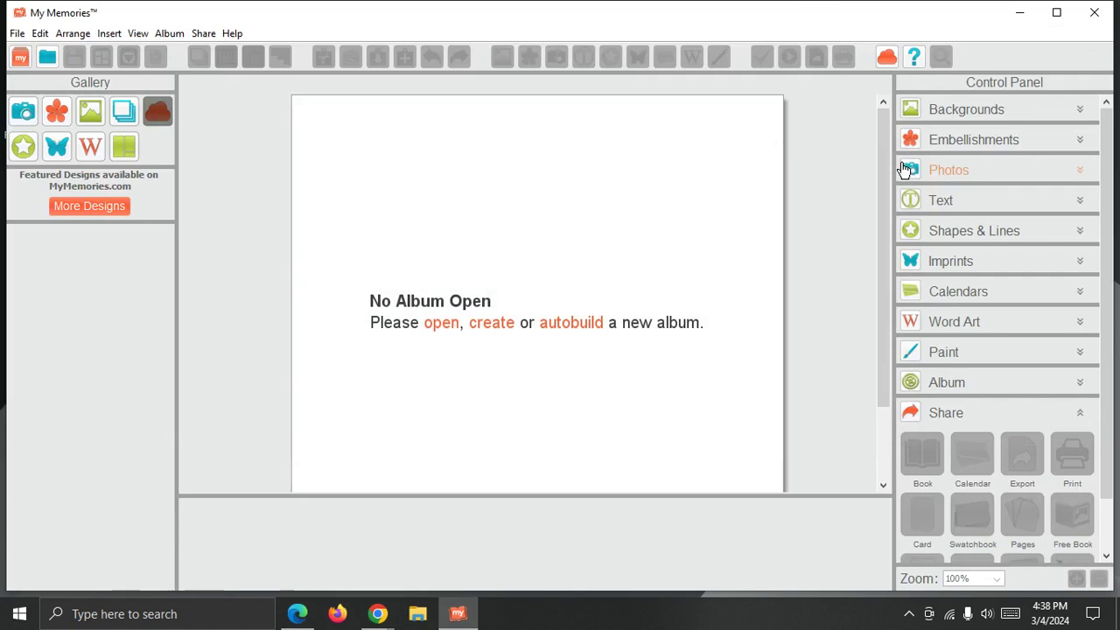
click(16, 35)
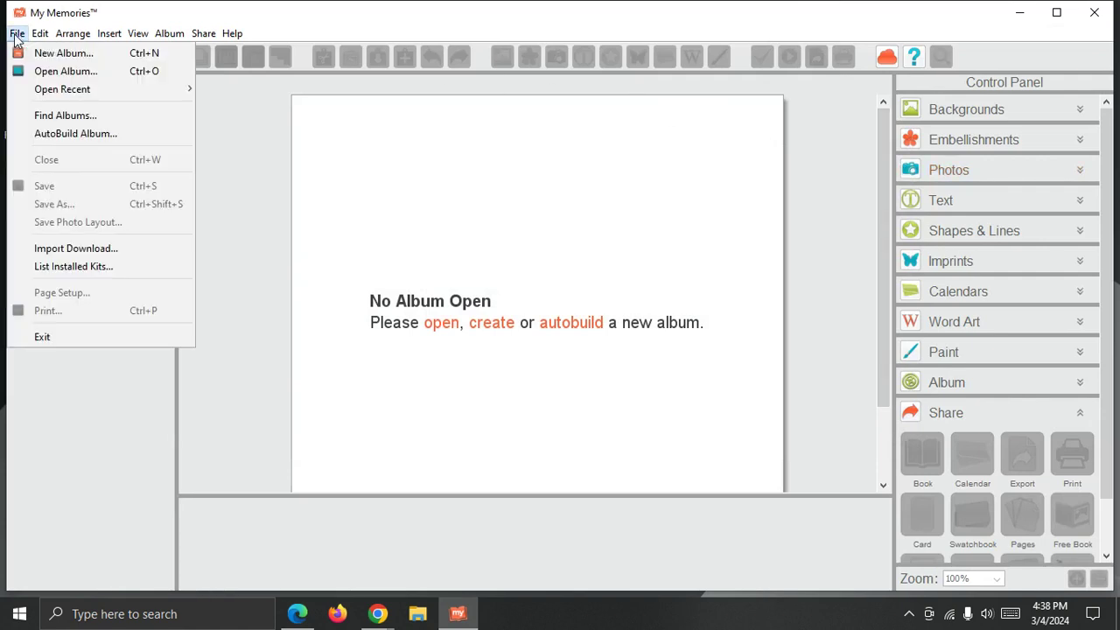
click(88, 251)
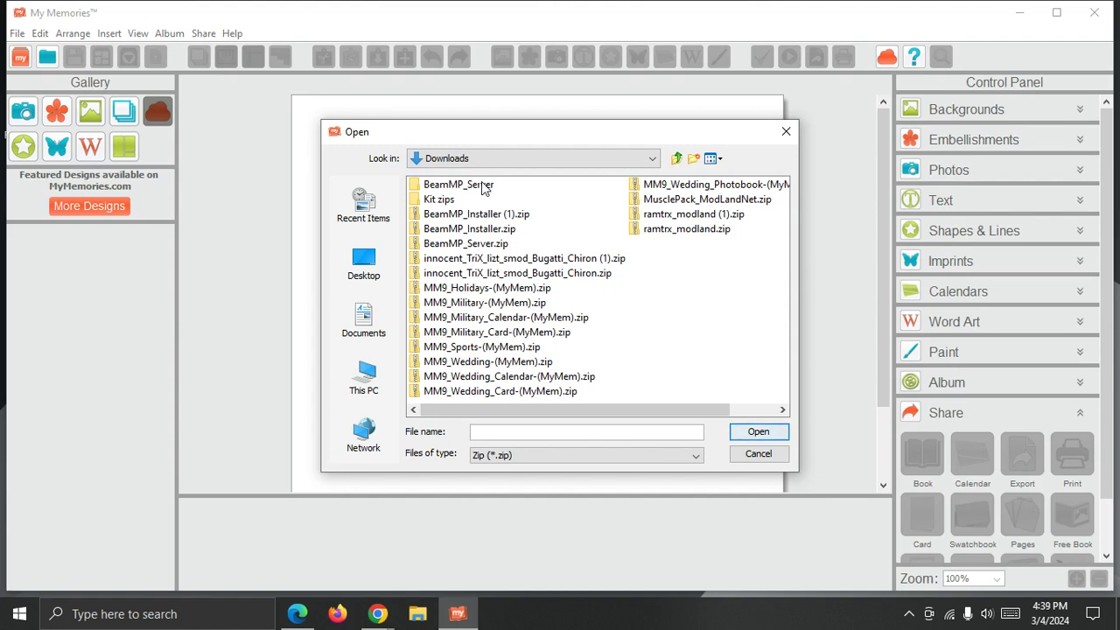
Open the Downloads folder in Details view, sorted by Date modified with newest first
click(371, 336)
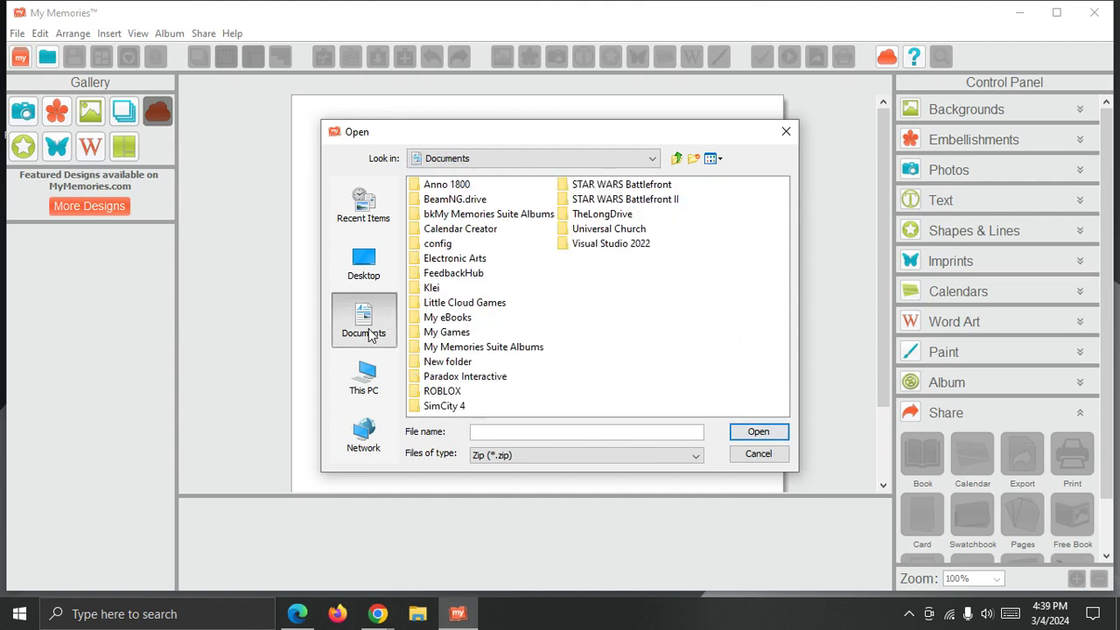
click(675, 159)
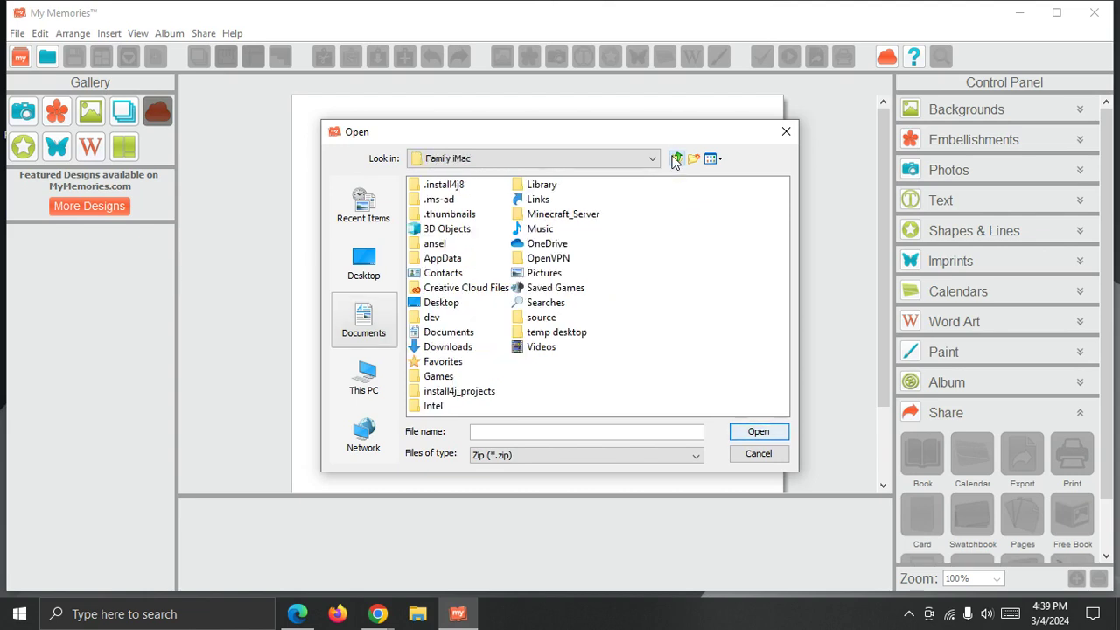
double_click(448, 348)
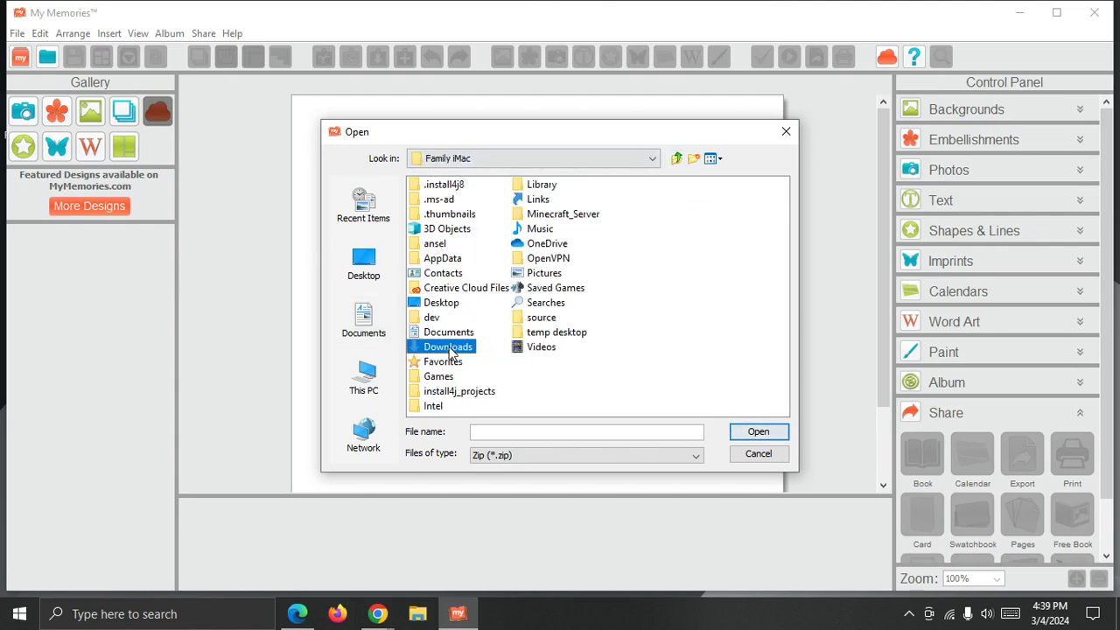
click(714, 159)
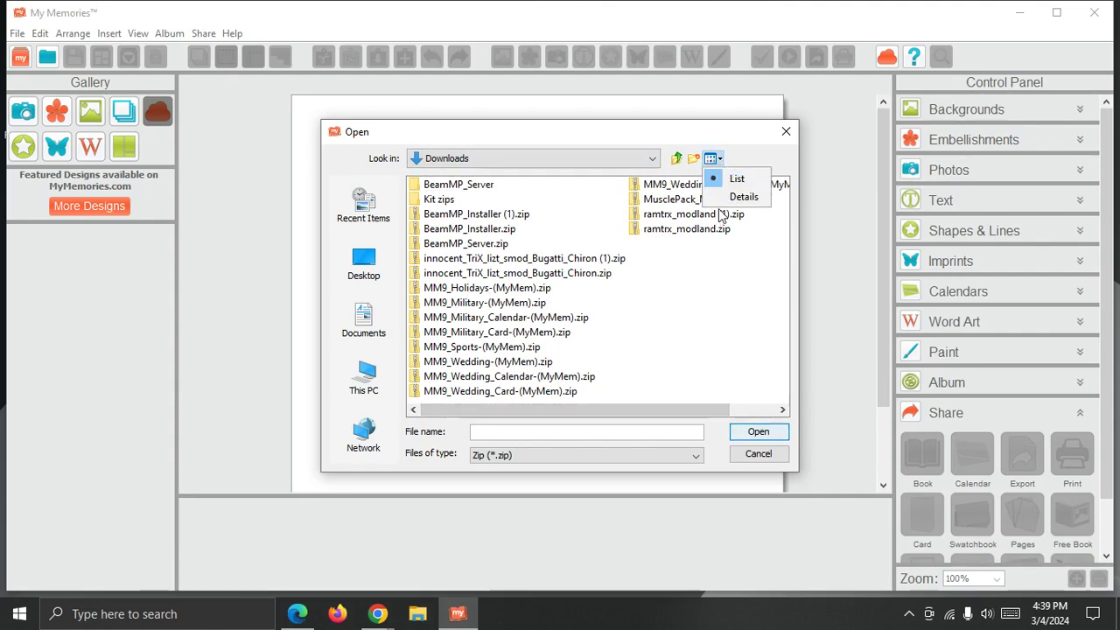
click(743, 196)
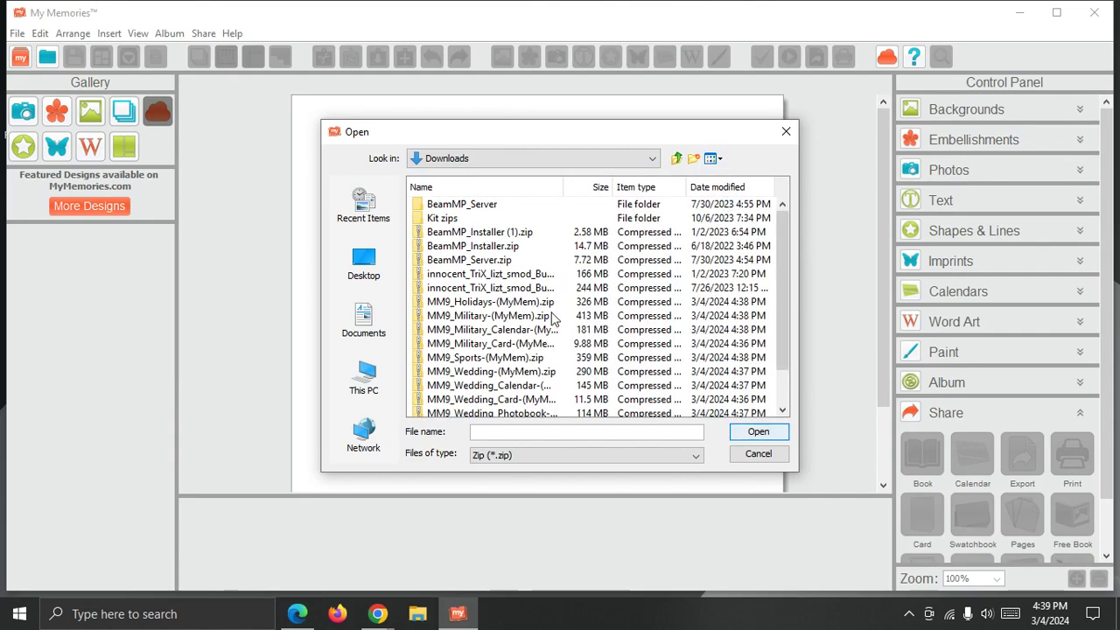
click(721, 189)
click(720, 188)
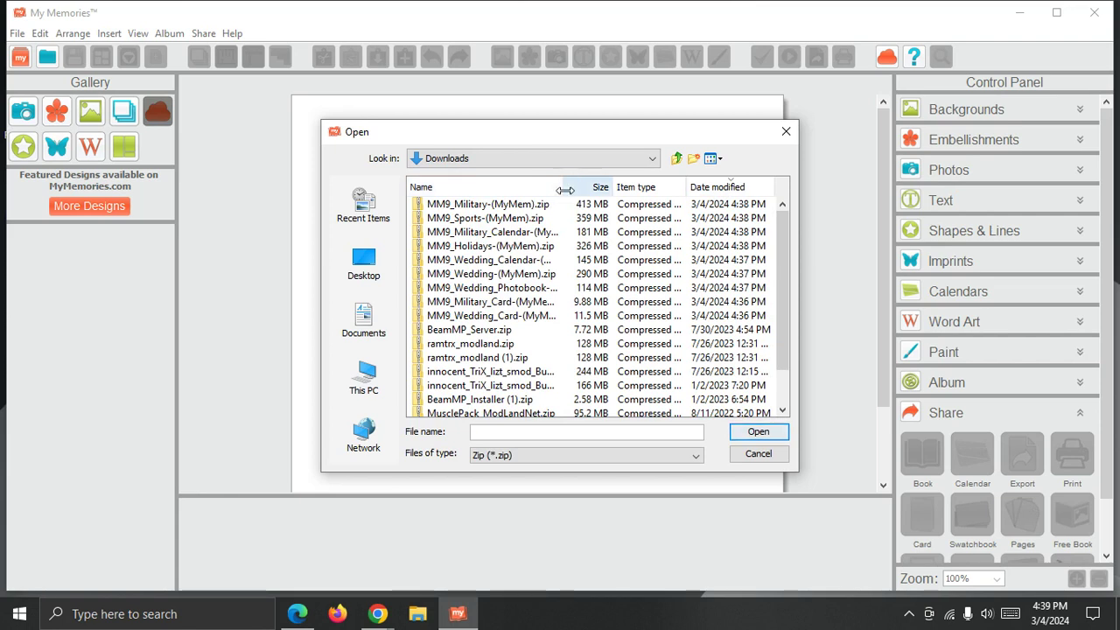
Select the nine zips from MM9_Military-(MyMem).zip through MM9_Wedding_Card-(MyMem).zip and import them
drag(564, 188, 619, 188)
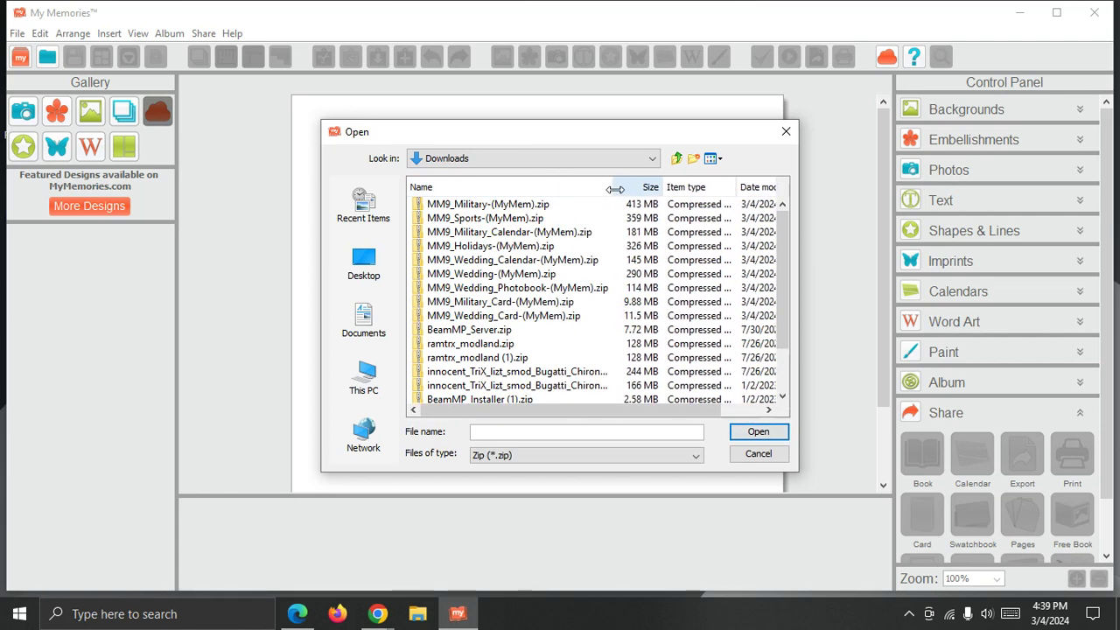
click(529, 204)
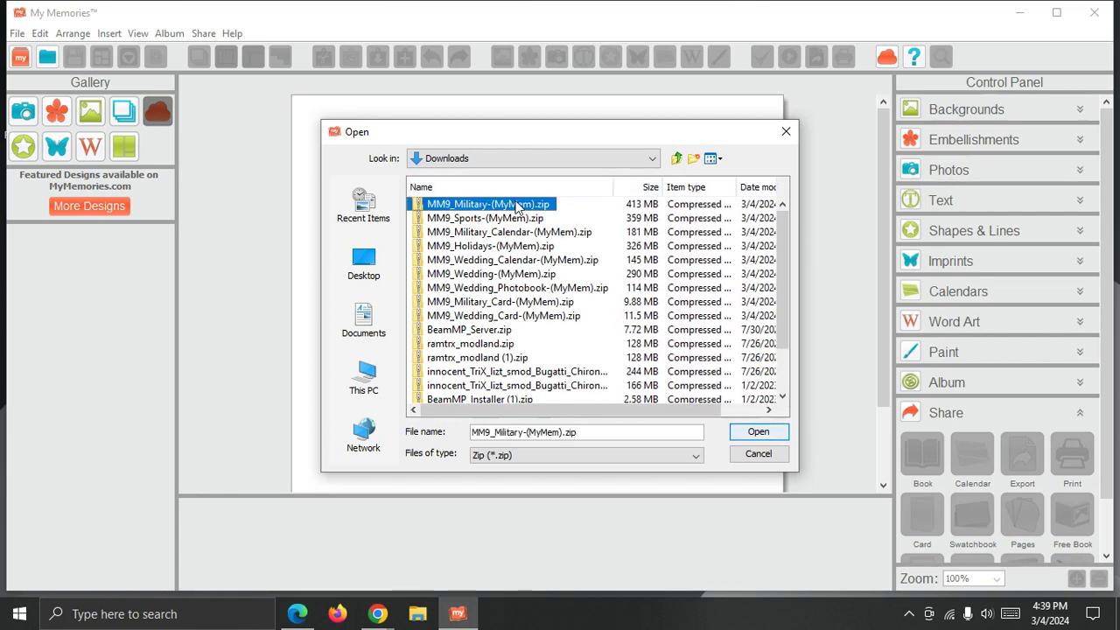
shift+click(490, 317)
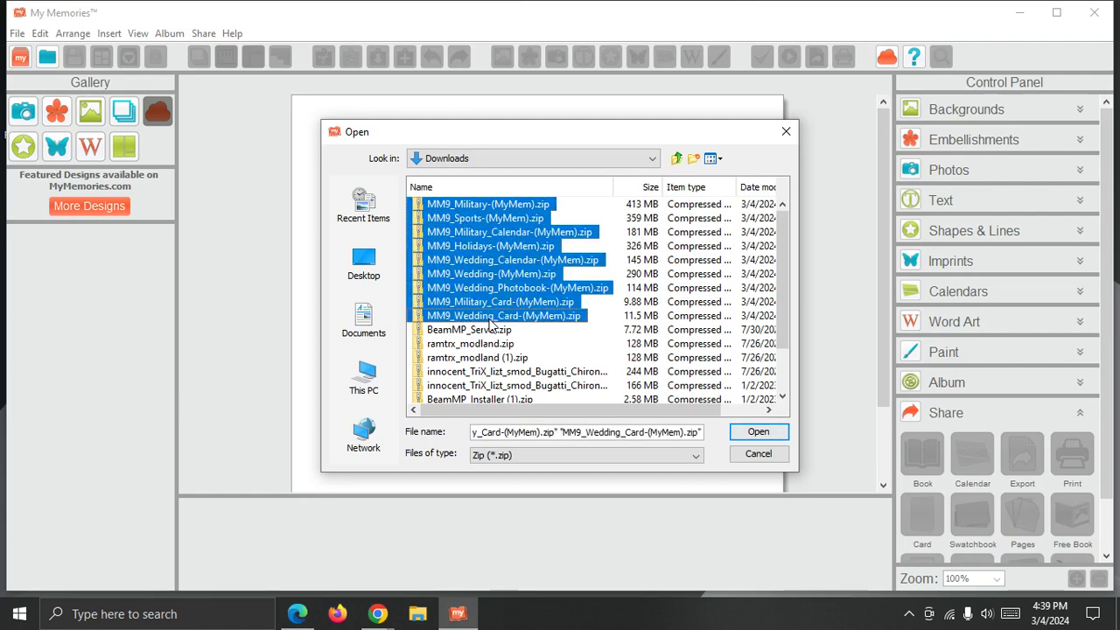
click(755, 432)
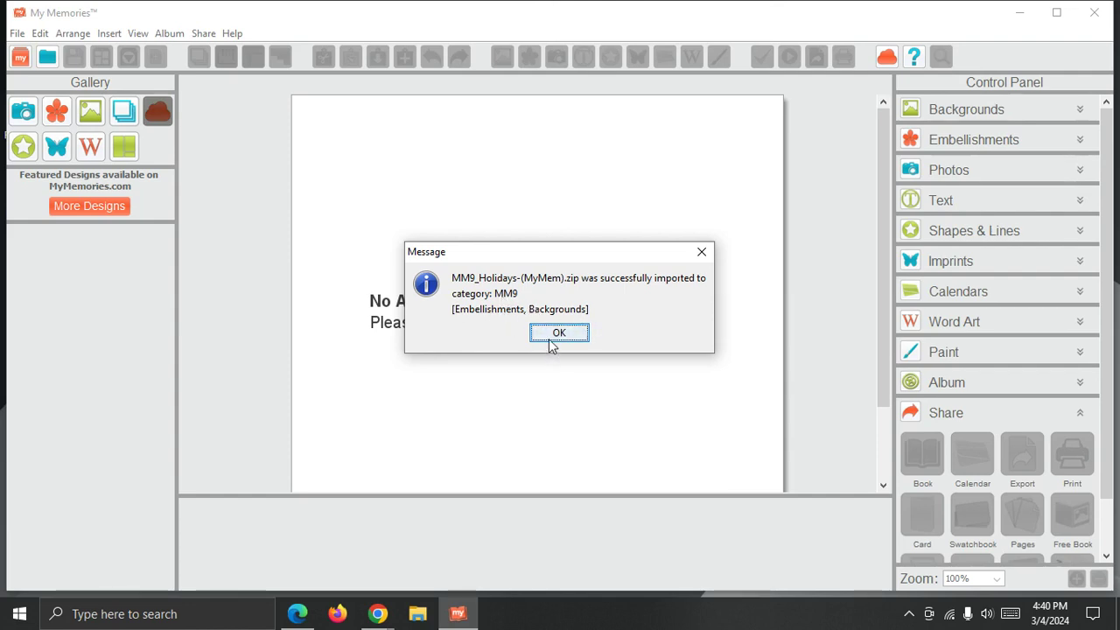
Confirm the import messages for Holidays, Military, Military Calendar, Military Card, Sports and the four Wedding kits
click(551, 337)
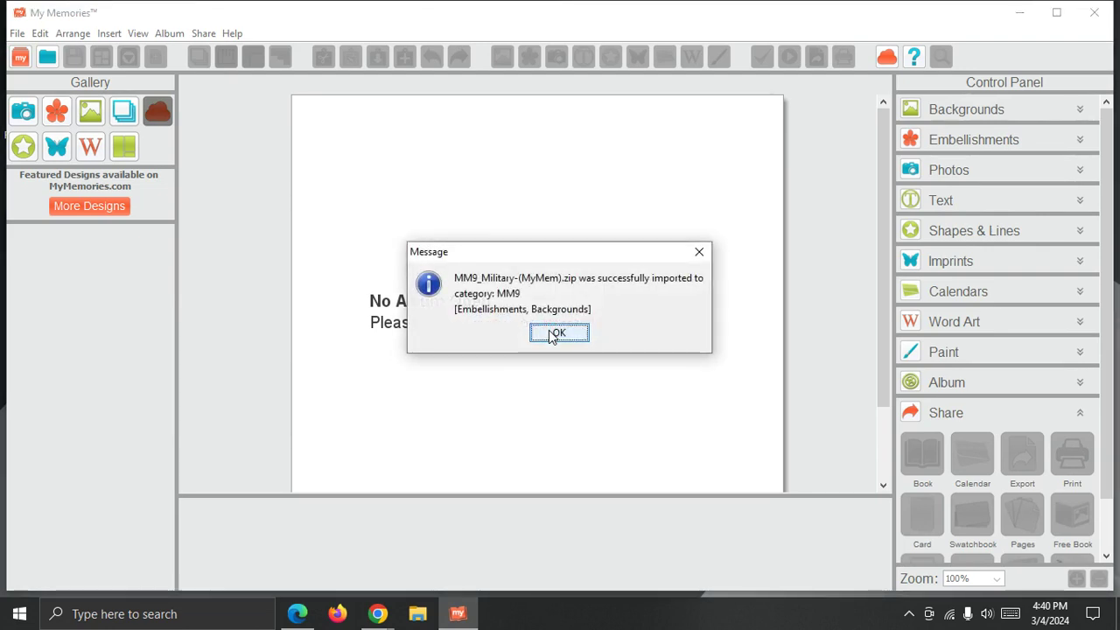
click(549, 330)
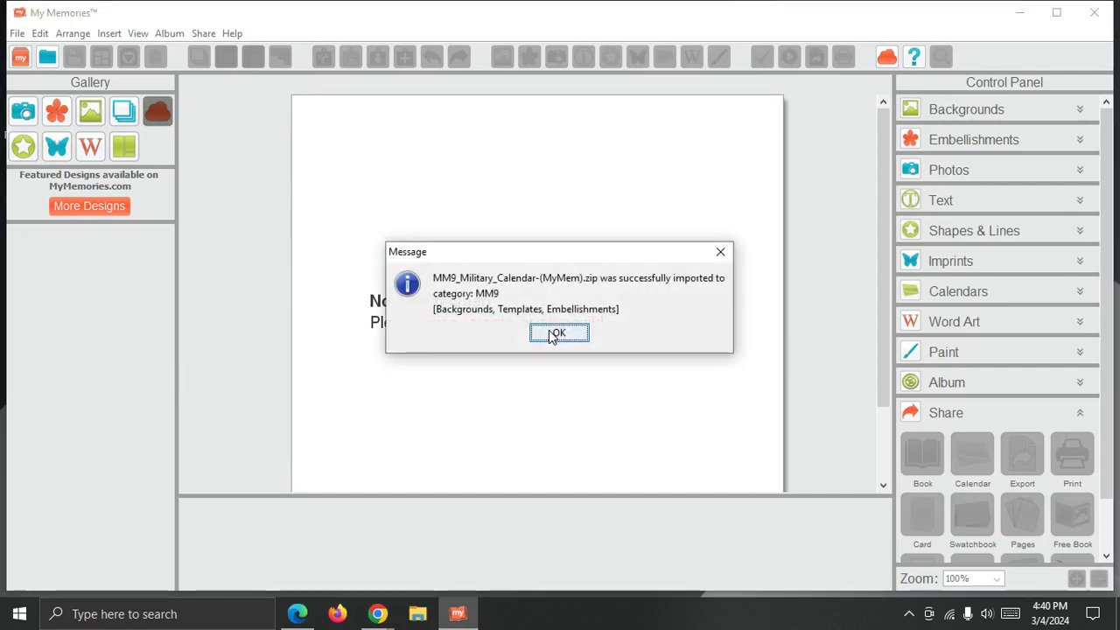
click(550, 333)
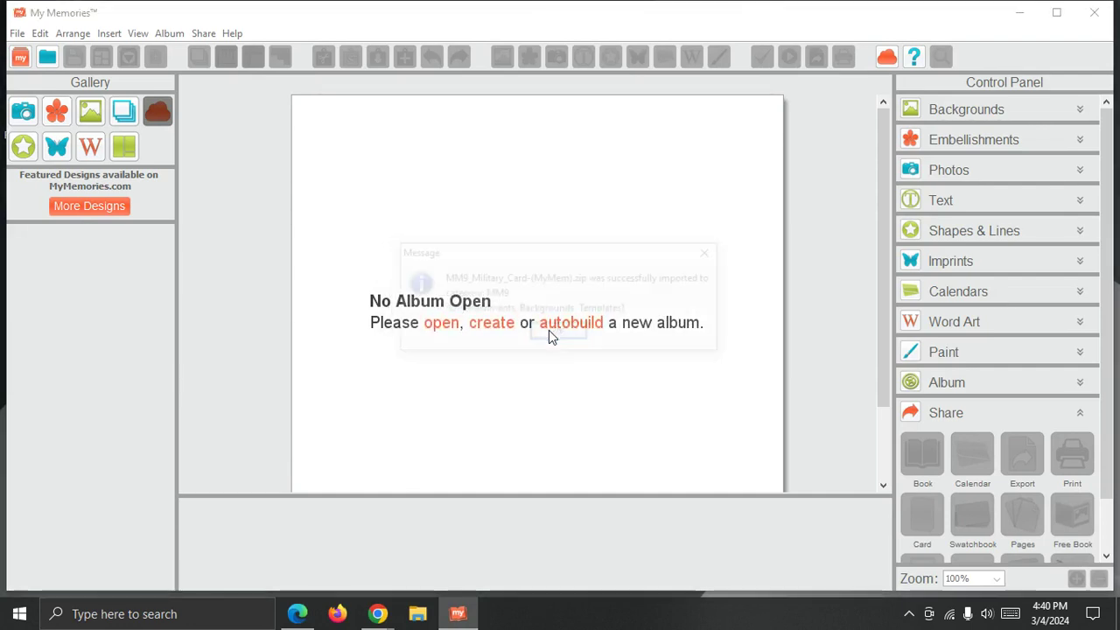
click(551, 334)
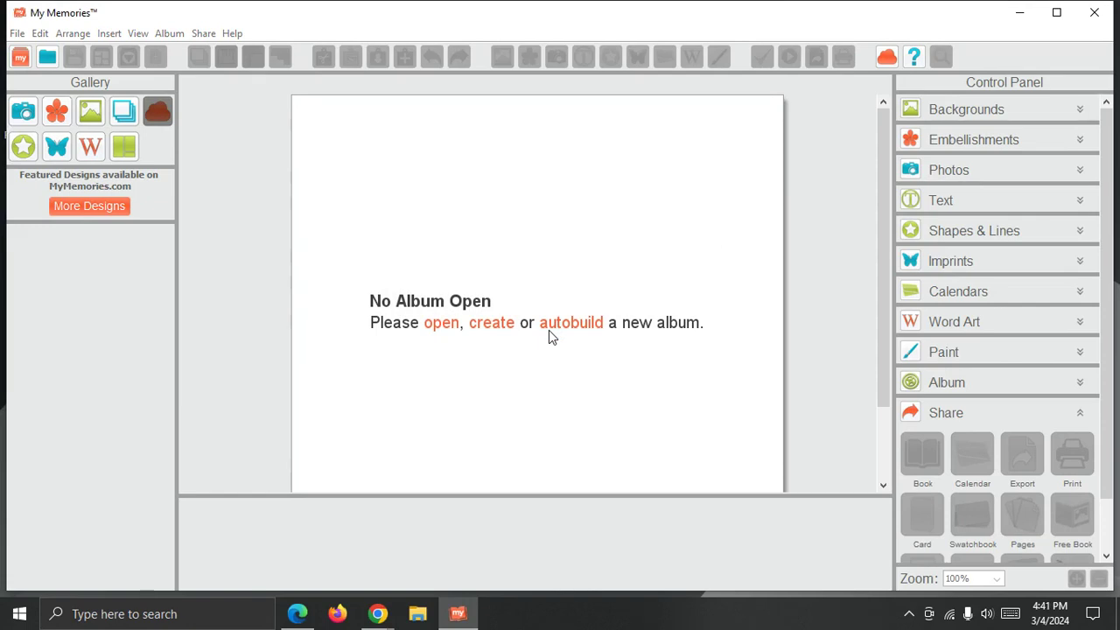
click(548, 330)
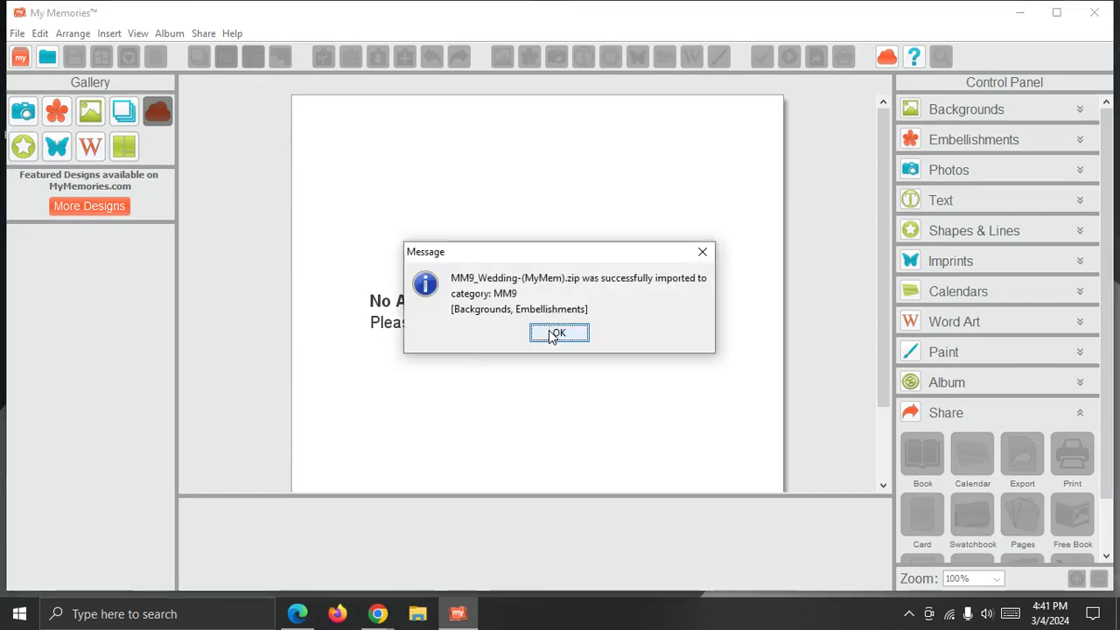
click(551, 333)
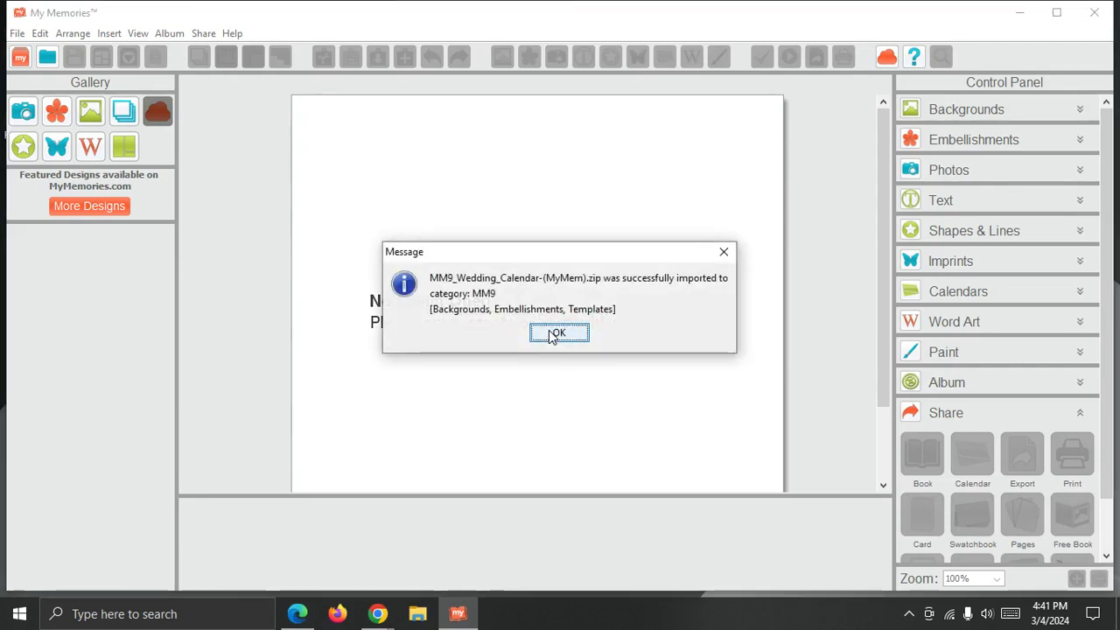
click(551, 333)
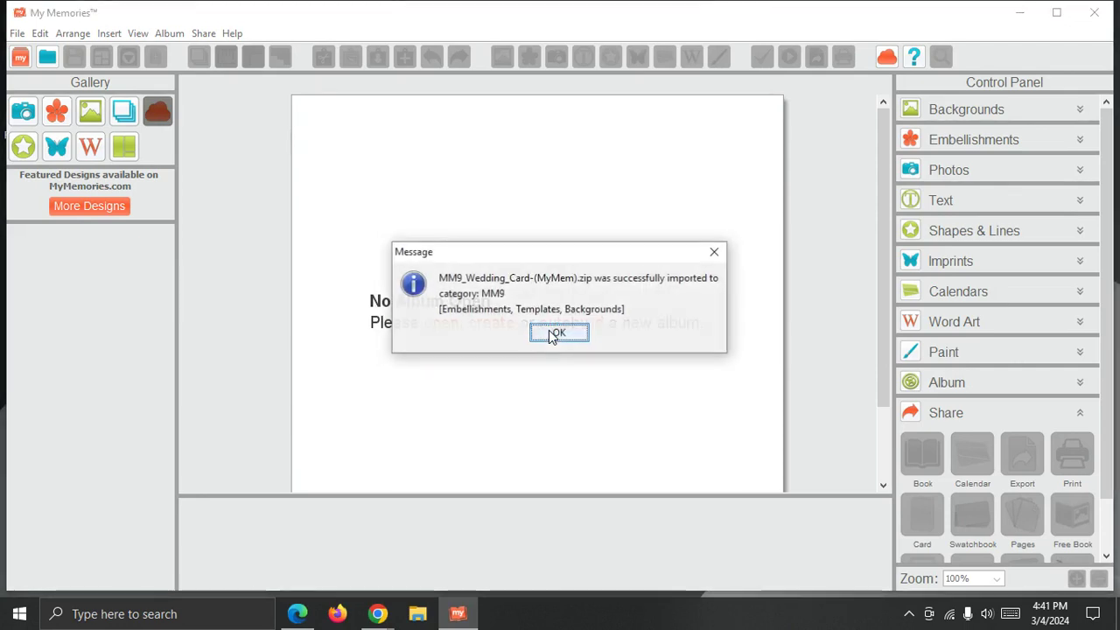
click(551, 334)
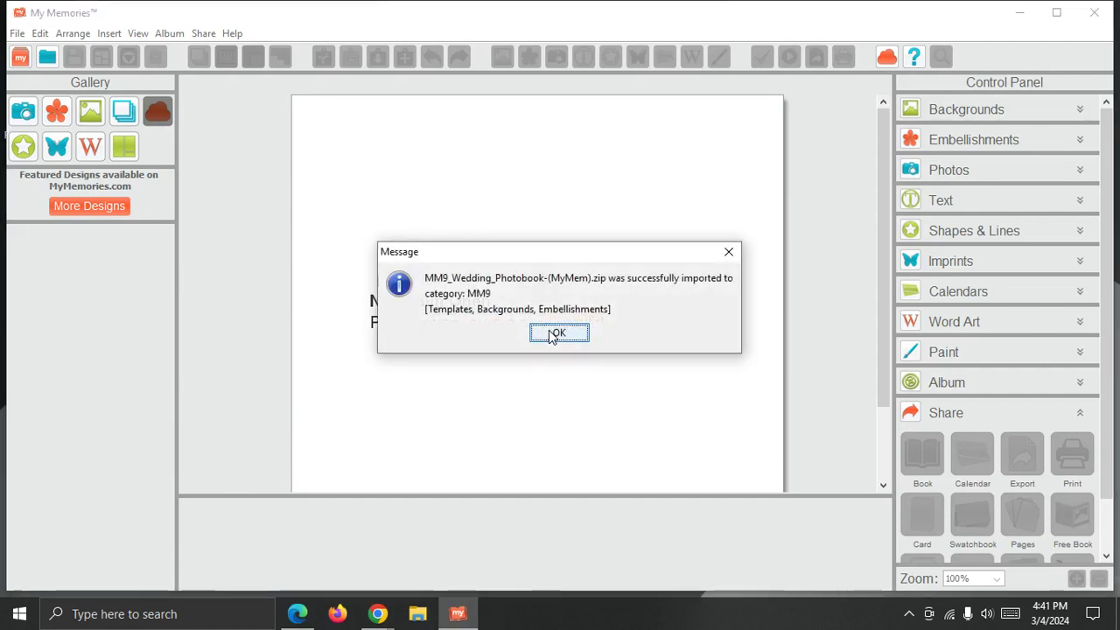
click(551, 335)
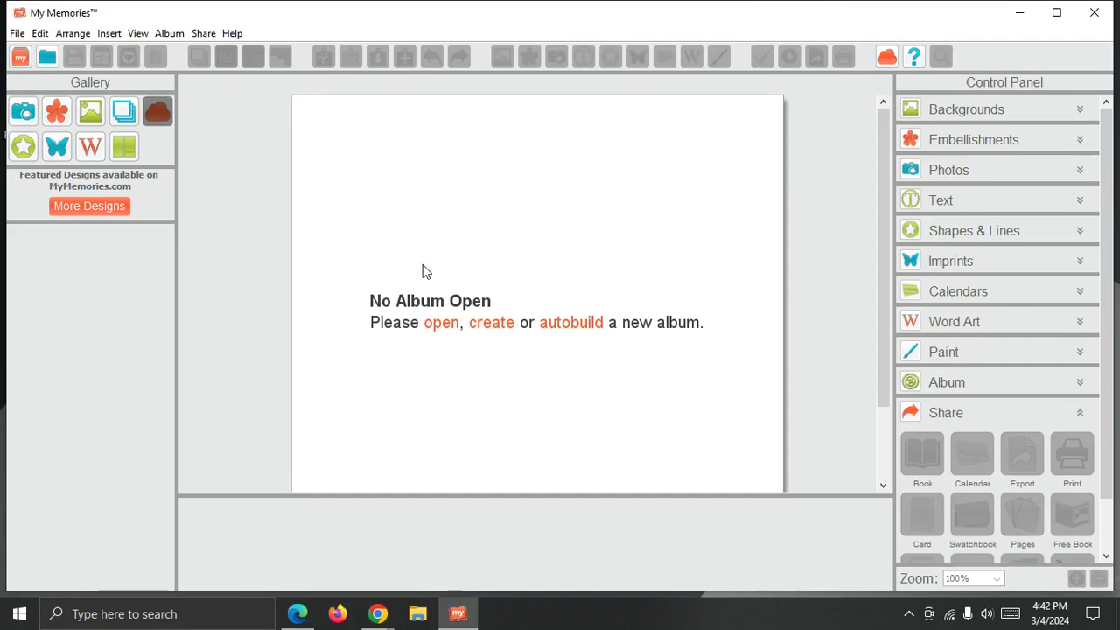
Create My Album 1 as a Design album at a custom 12x12-inch square size
click(17, 33)
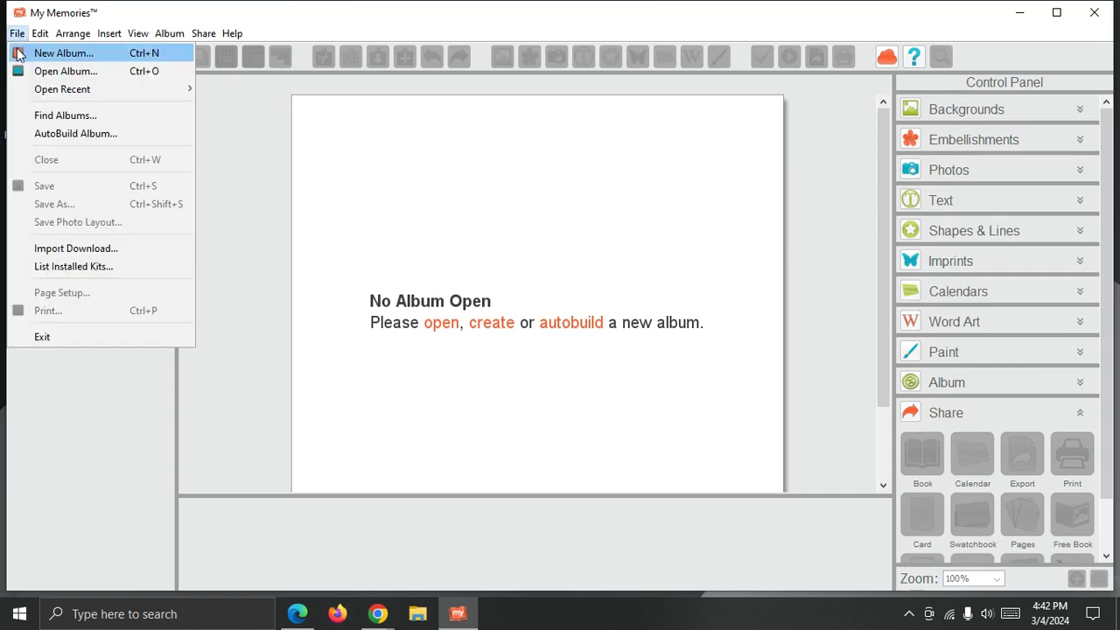
click(15, 31)
click(486, 325)
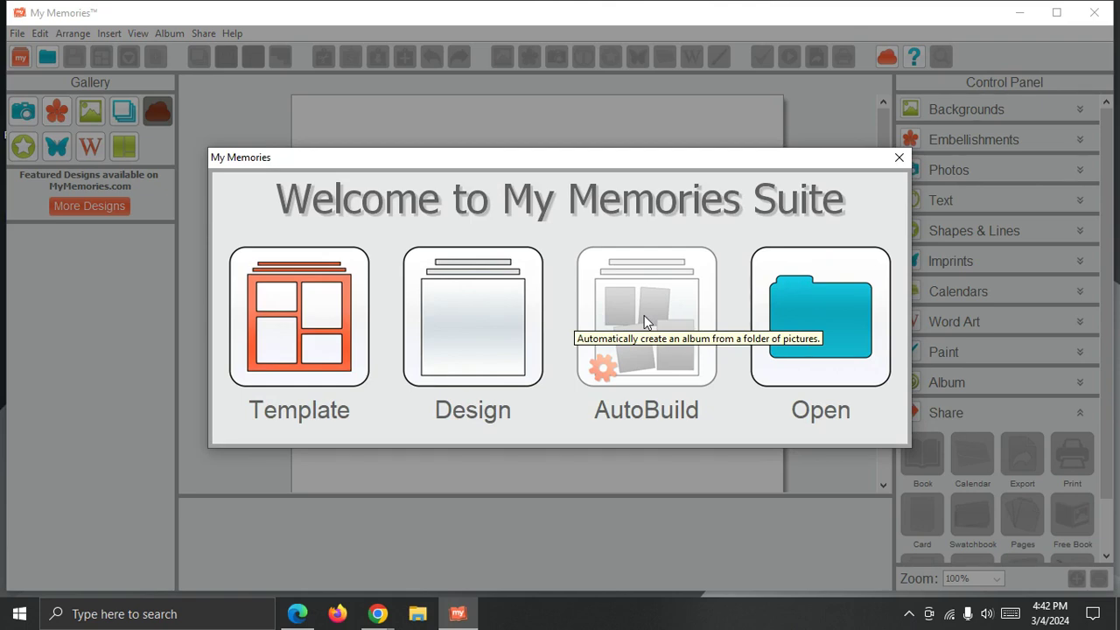
click(482, 333)
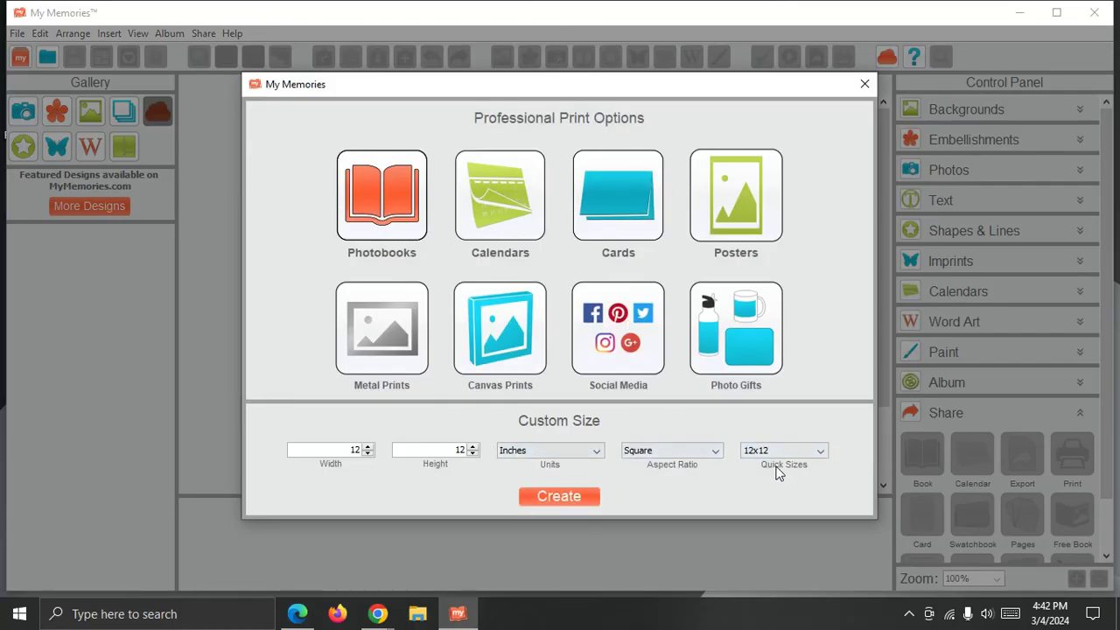
click(558, 496)
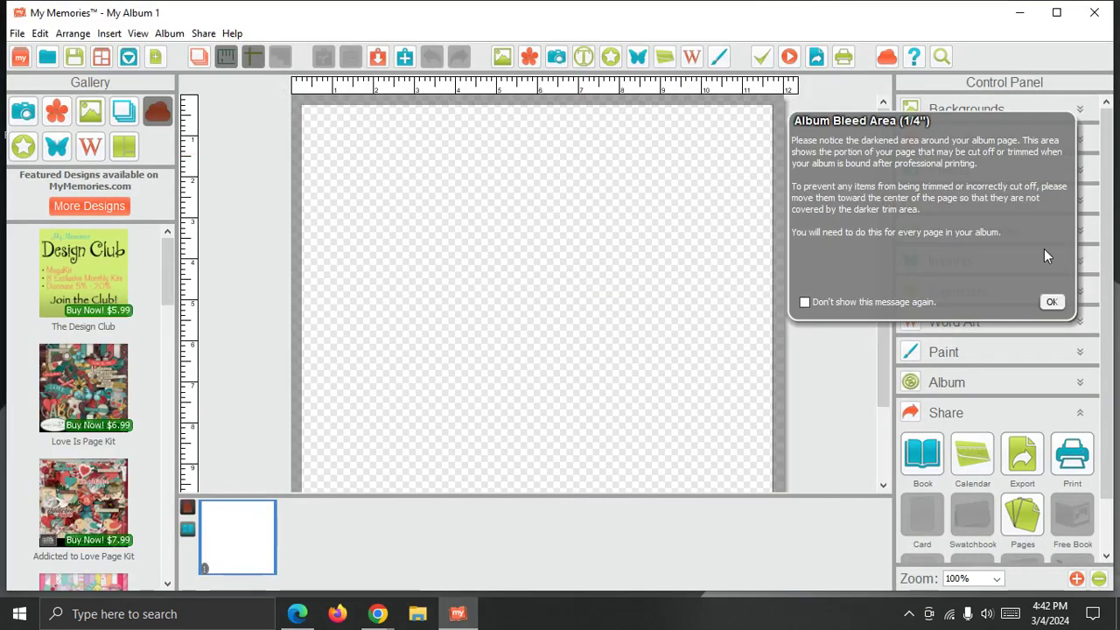
Dismiss the bleed area notice, show Background Papers in the gallery, and open the background Paper chooser
click(1052, 302)
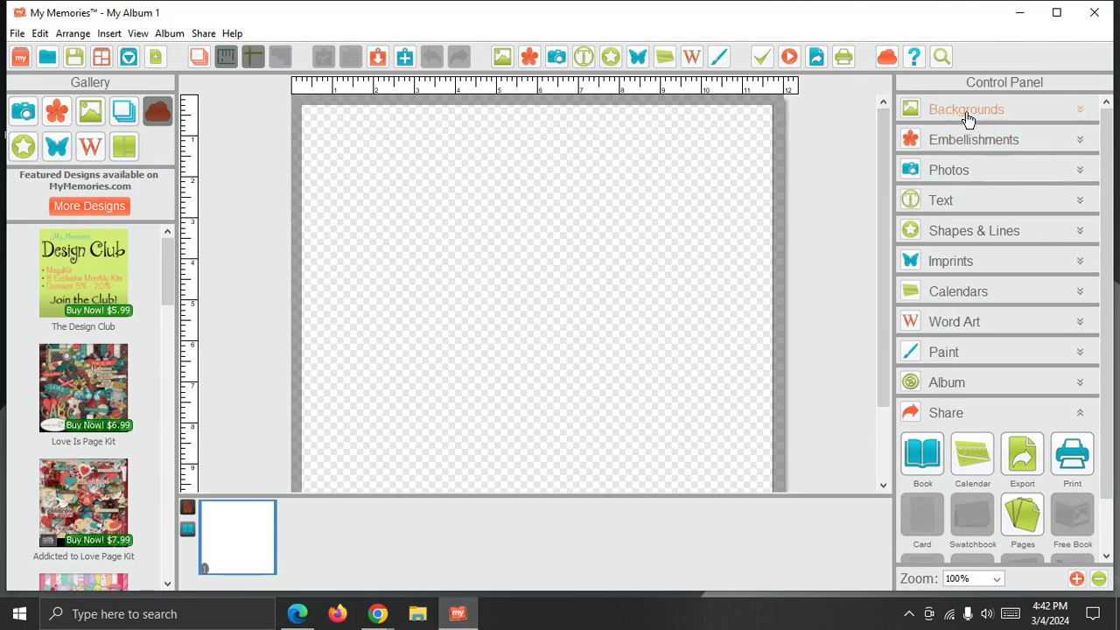
click(25, 111)
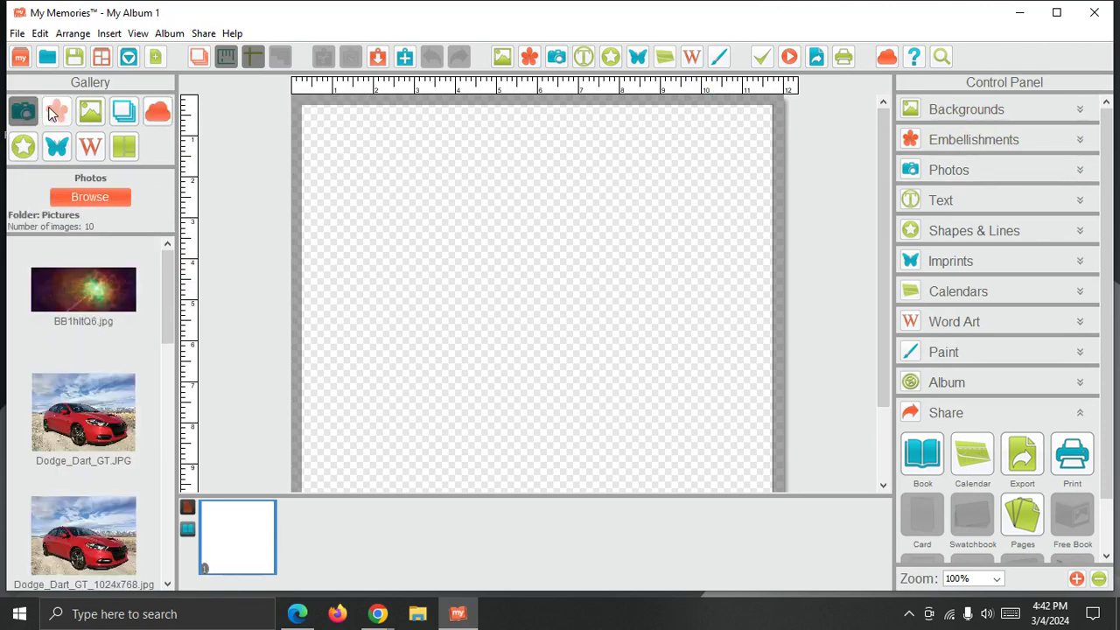
click(54, 111)
click(90, 111)
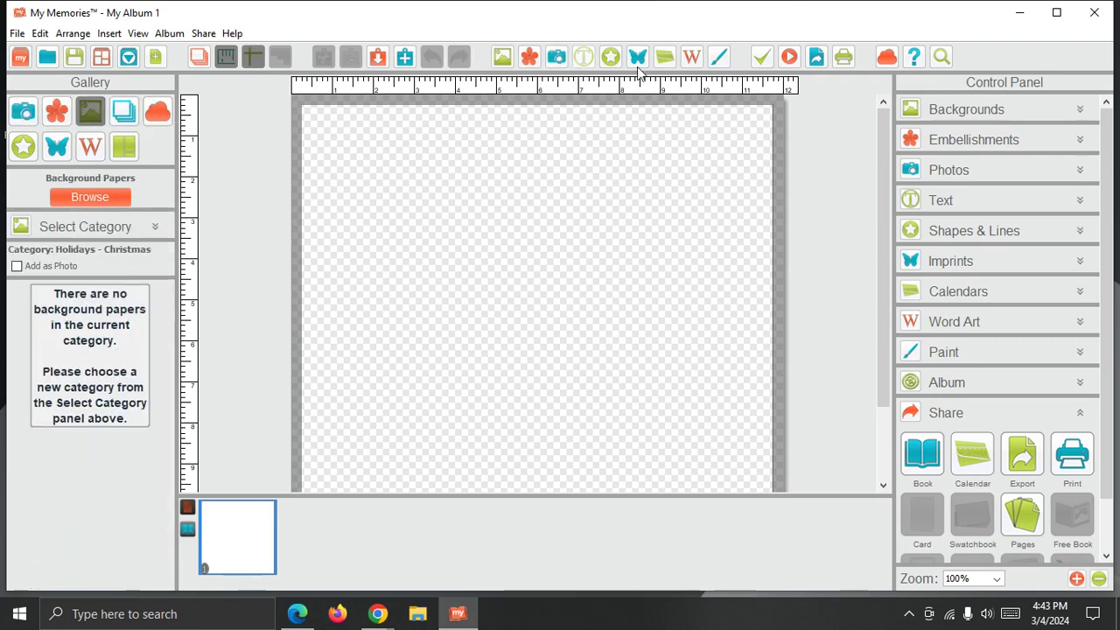
click(978, 111)
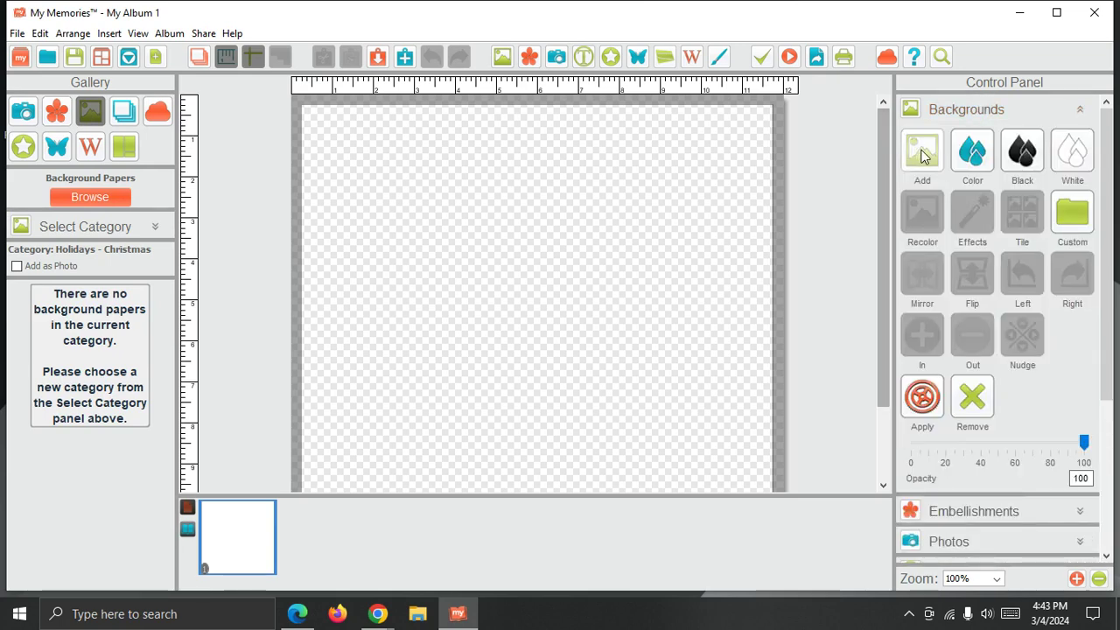
click(921, 153)
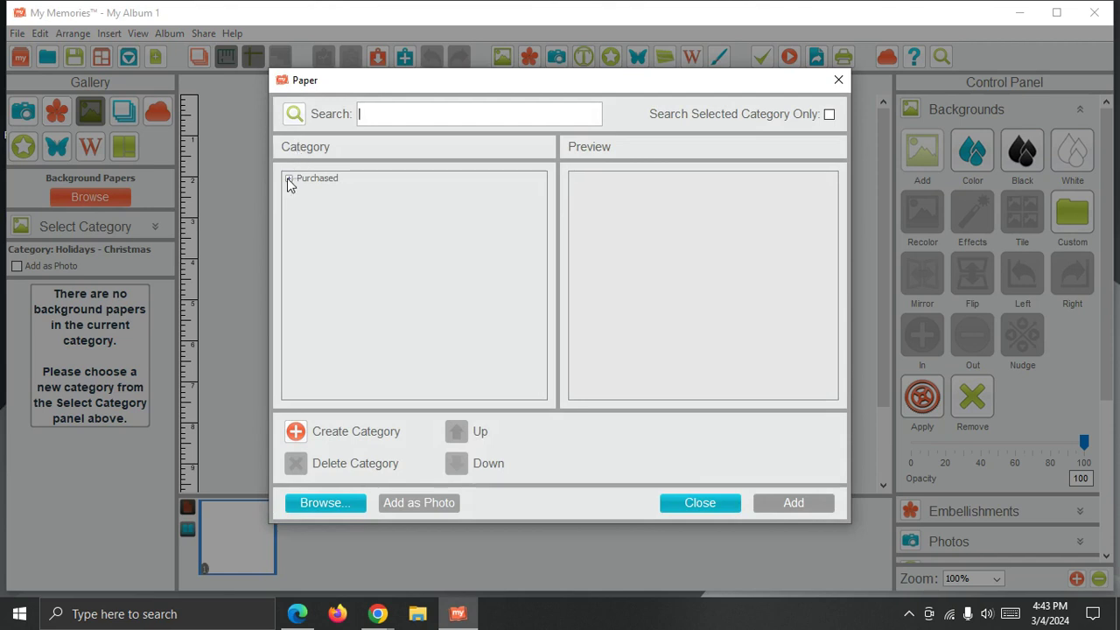
Browse the Purchased MM9 kits and apply MM9 Wedding Card's Glowing Circles With Glitter And Rings as background
click(289, 178)
click(304, 192)
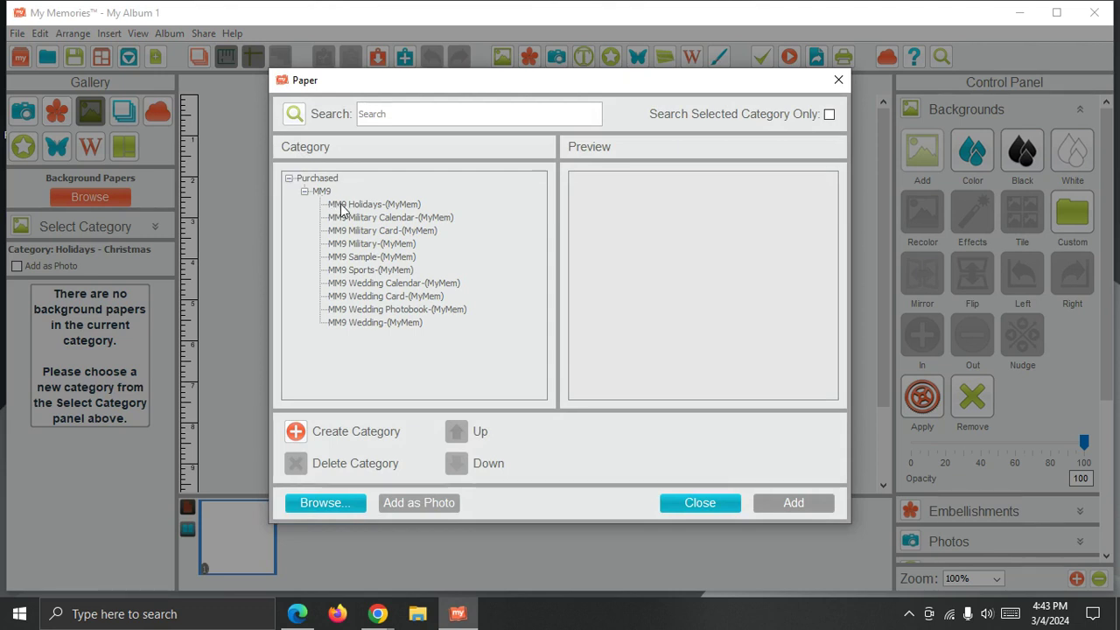
click(341, 207)
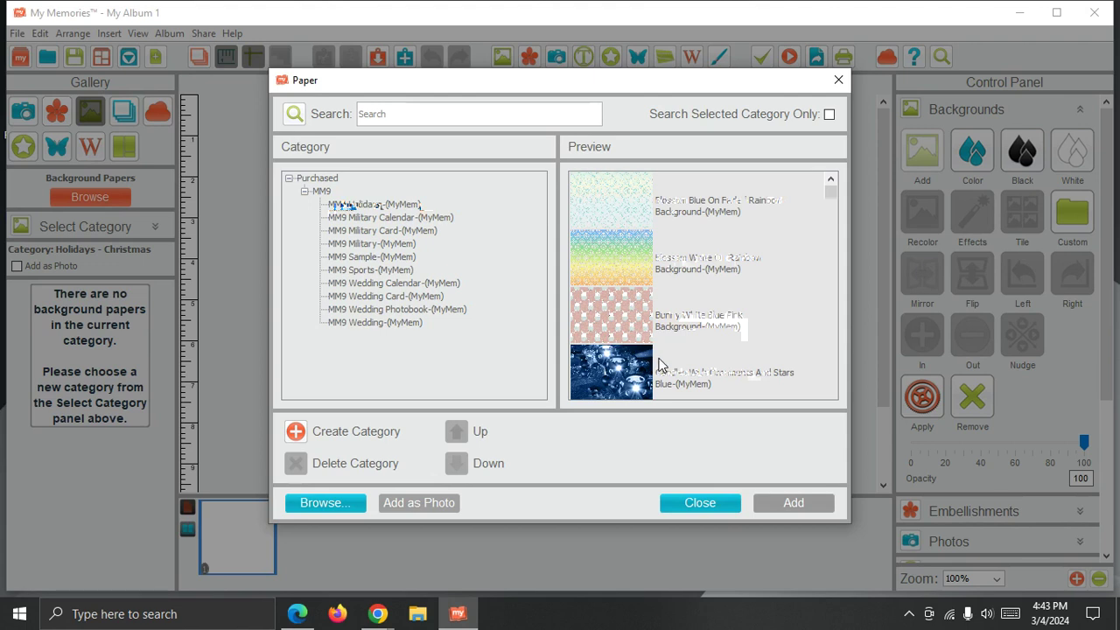
click(380, 243)
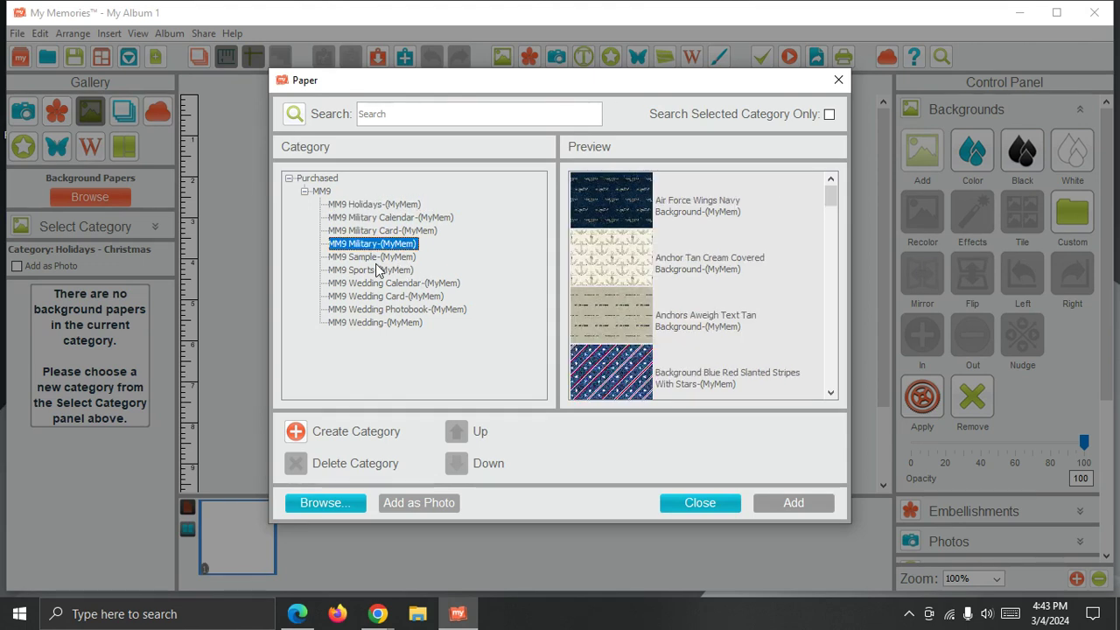
click(376, 260)
click(376, 271)
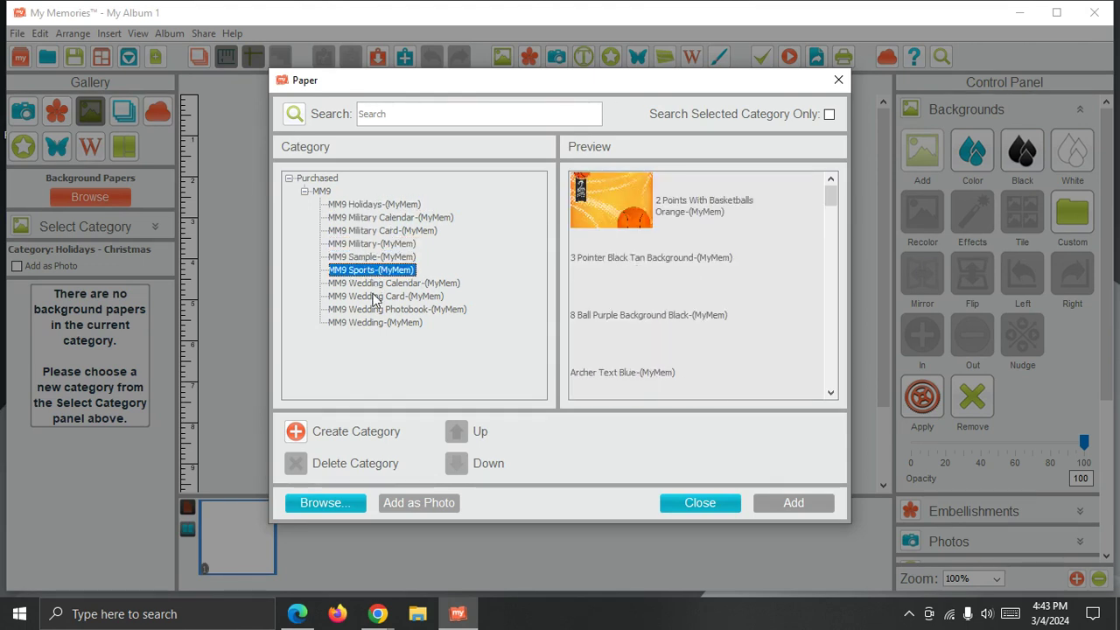
click(374, 297)
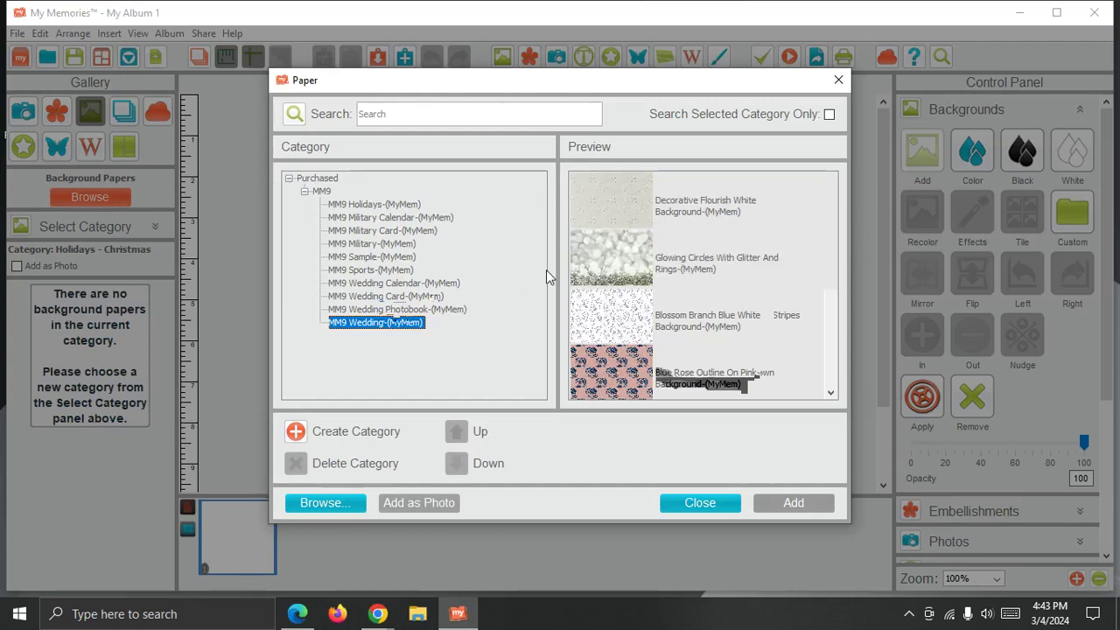
click(656, 279)
click(790, 502)
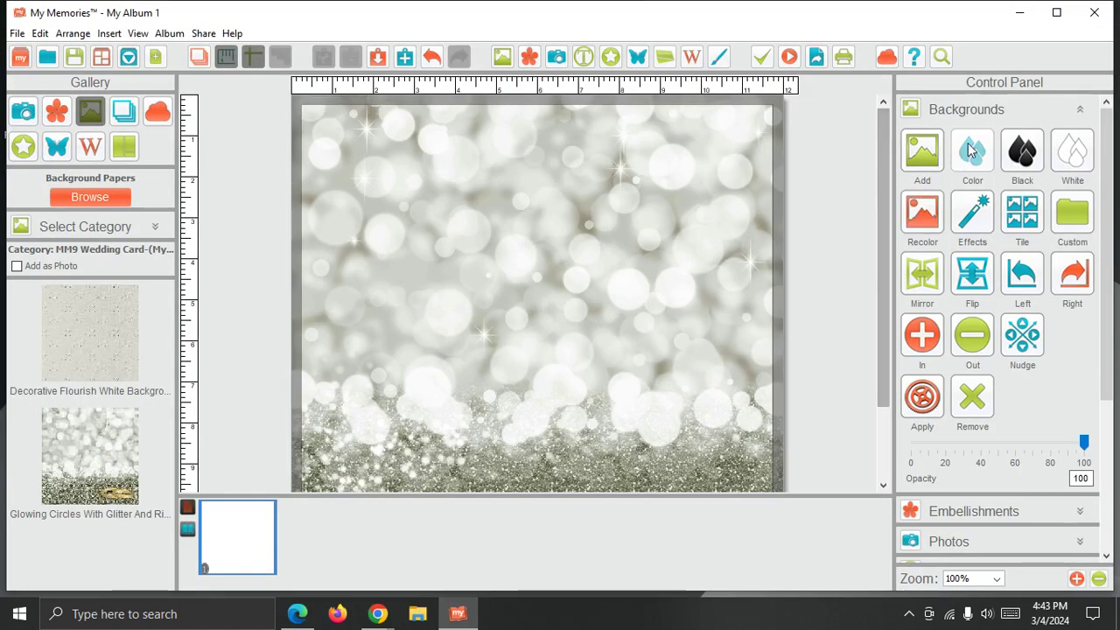
Open the embellishment chooser on the Purchased > MM9 > MM9 Wedding Calendar kit
click(954, 110)
click(955, 140)
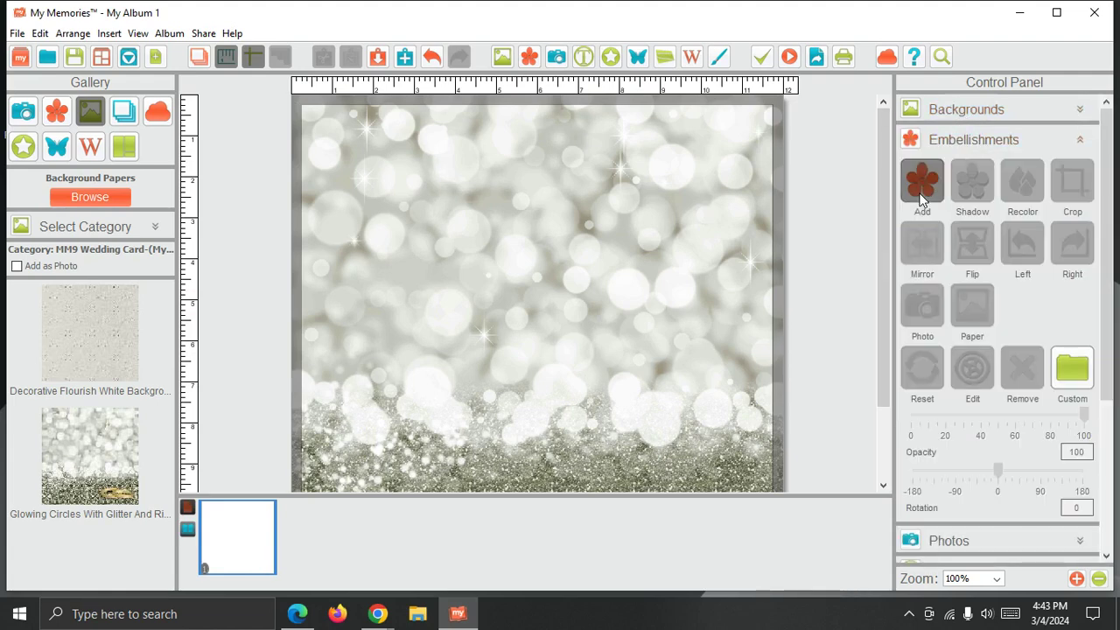
click(921, 184)
click(302, 139)
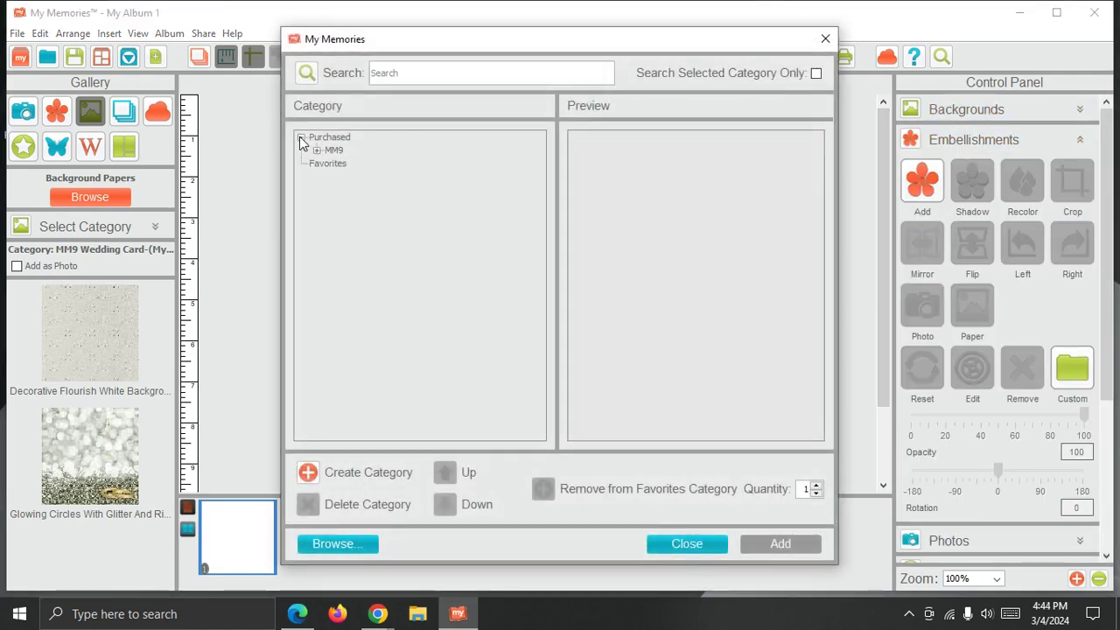
click(315, 151)
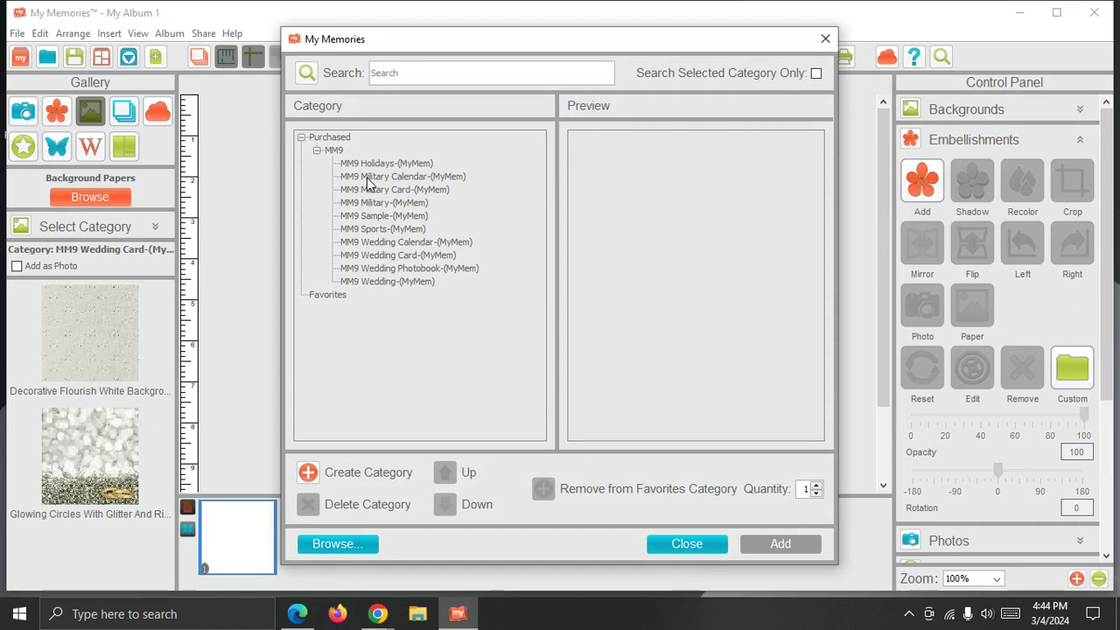
click(371, 244)
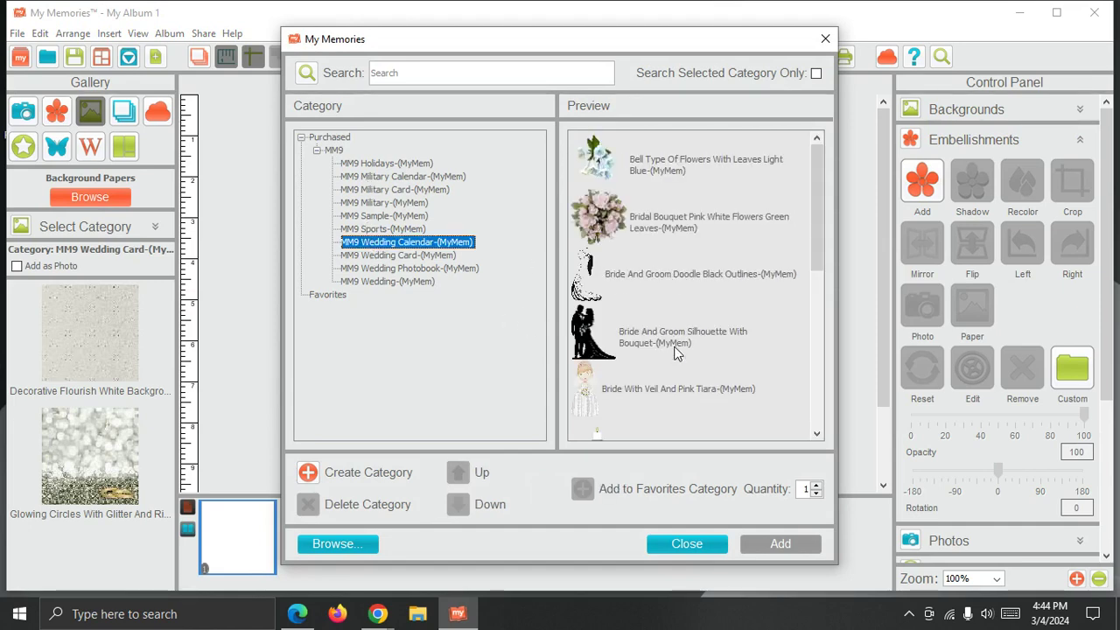
Add the Bride And Groom Silhouette With Bouquet and pink Bridal Bouquet, then move the bouquet right
double_click(673, 351)
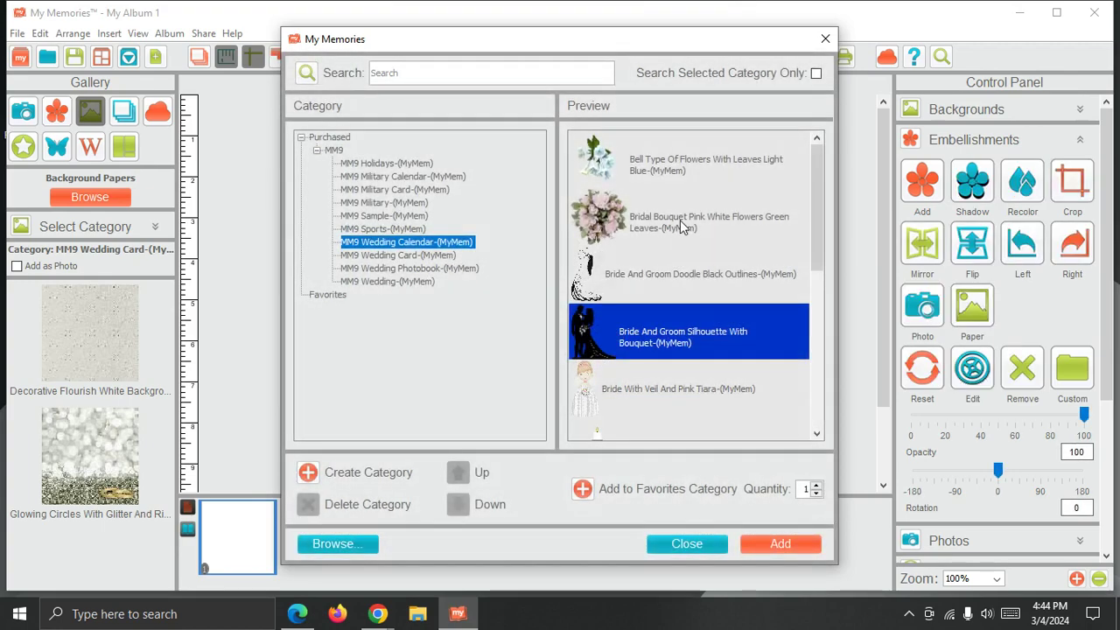
double_click(681, 226)
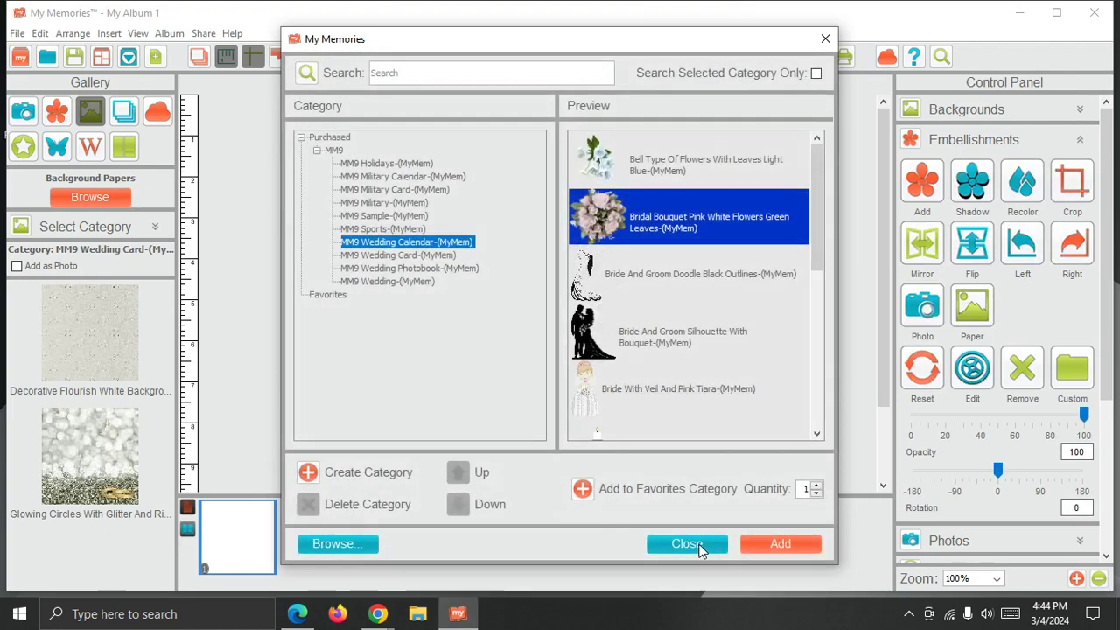
click(687, 543)
drag(565, 312, 681, 311)
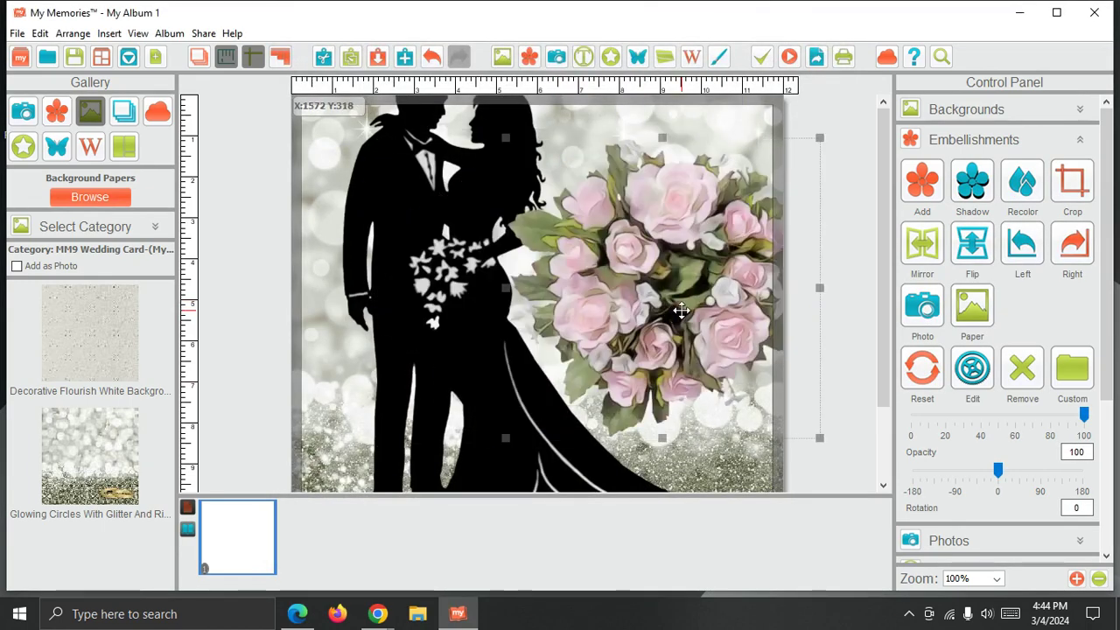